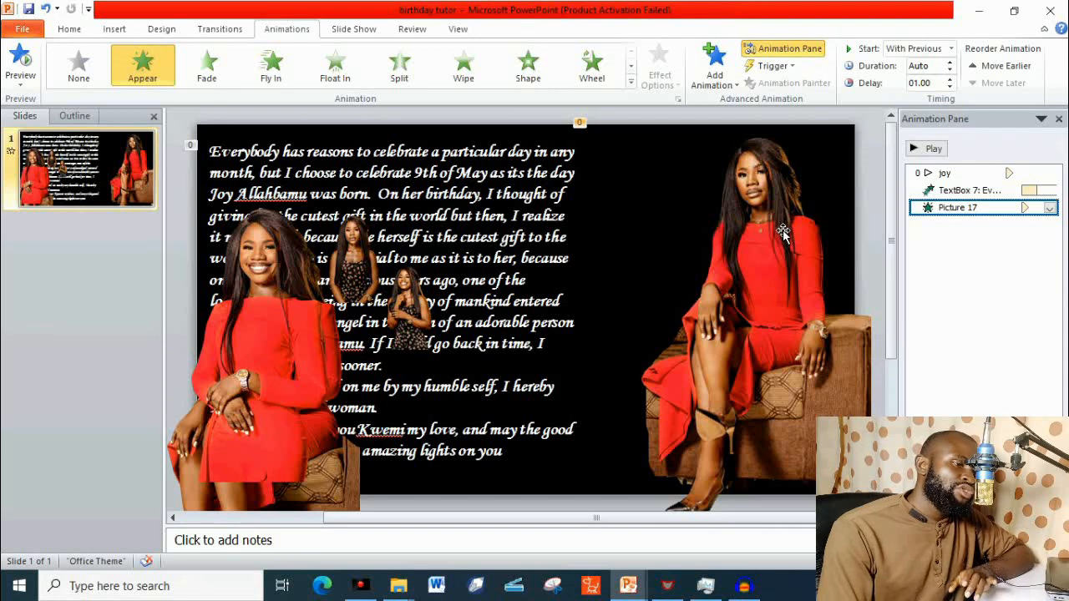
left_click(631, 84)
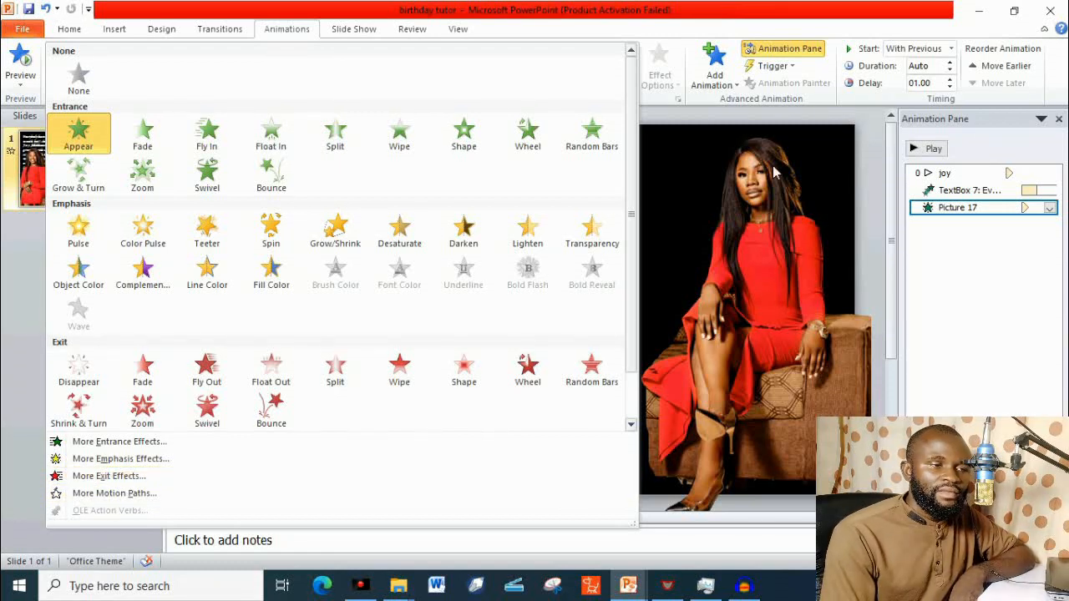
left_click(781, 195)
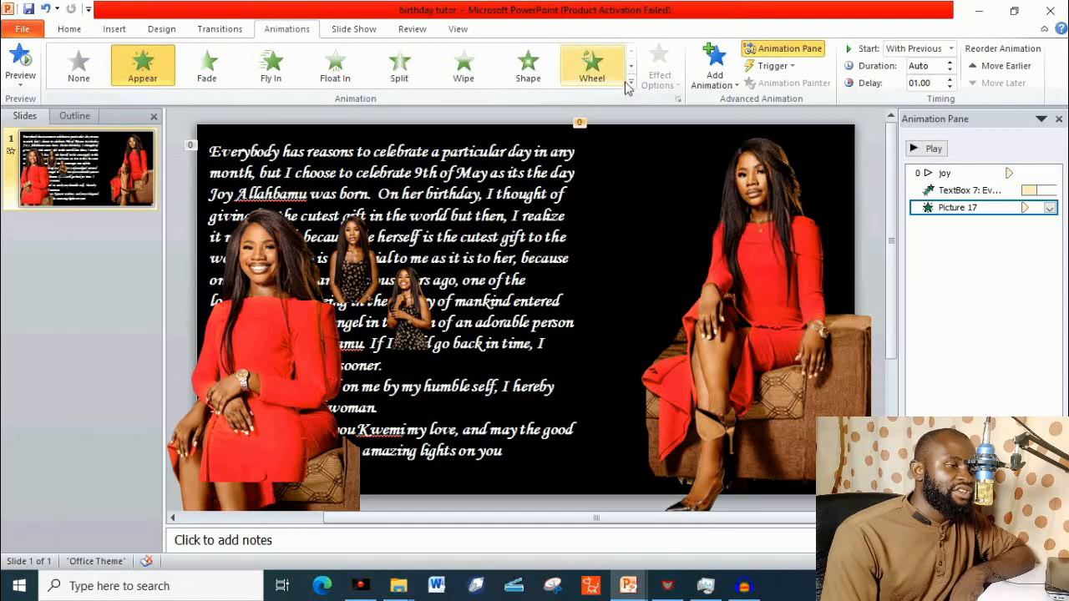
left_click(631, 84)
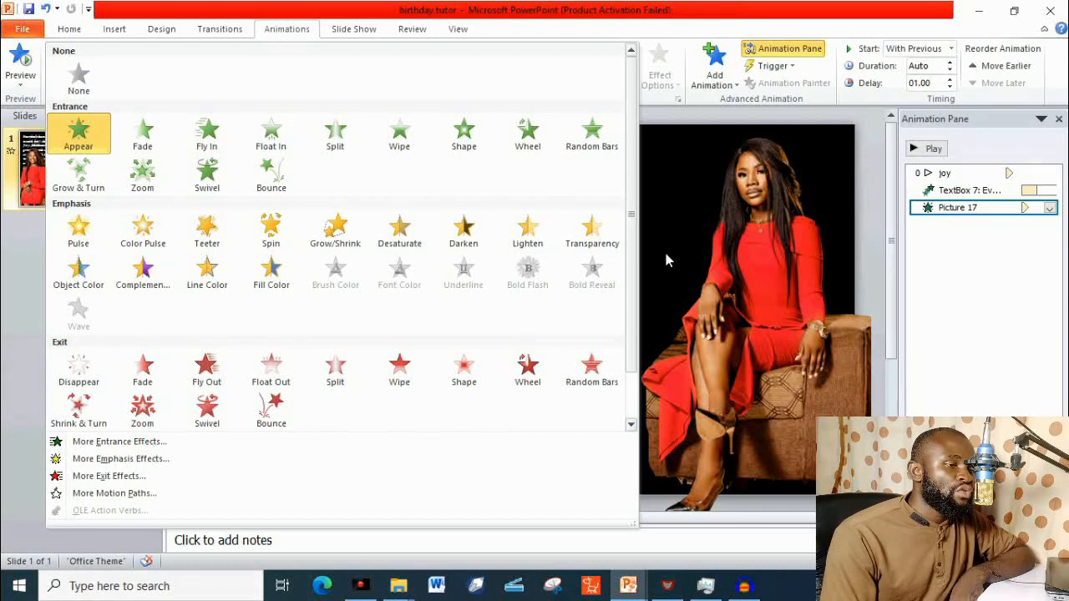
Add a Shape exit animation to Picture 17 and set it to start with the previous animation.
left_click(712, 65)
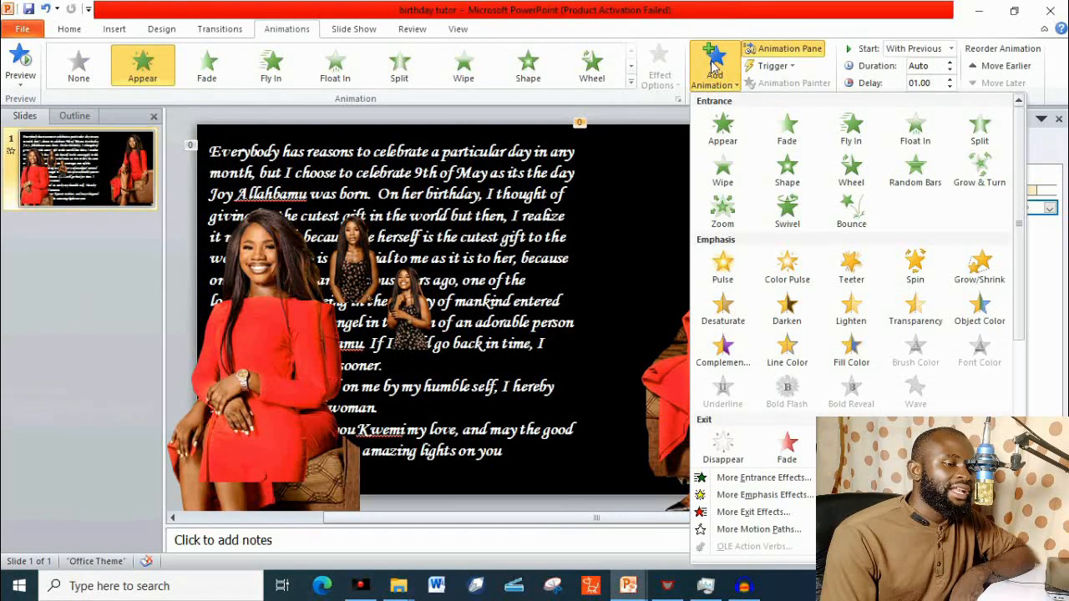
scroll(844, 313, "down", 4)
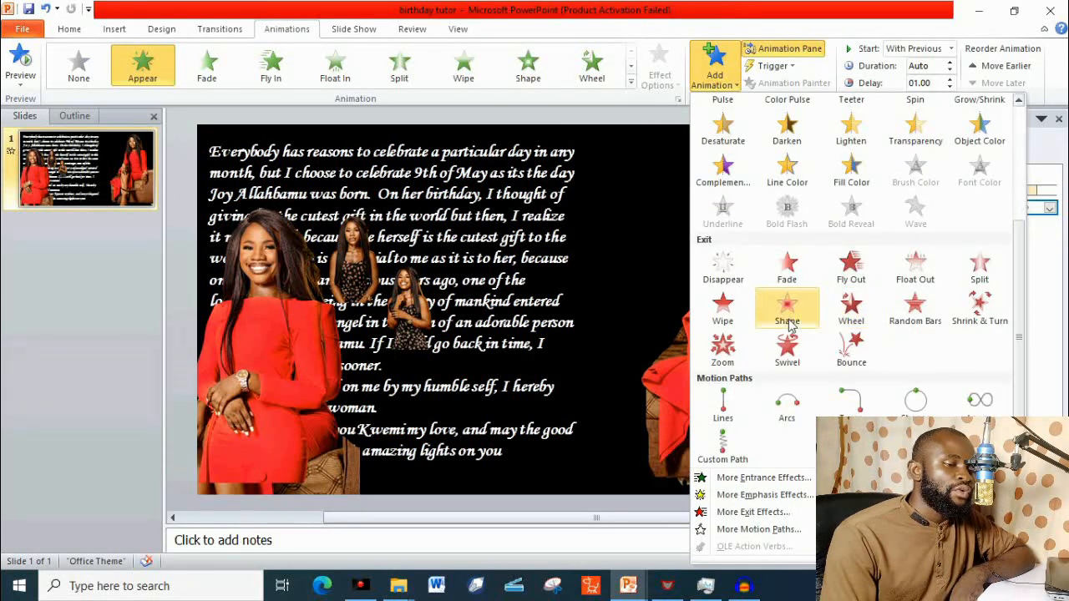
left_click(790, 322)
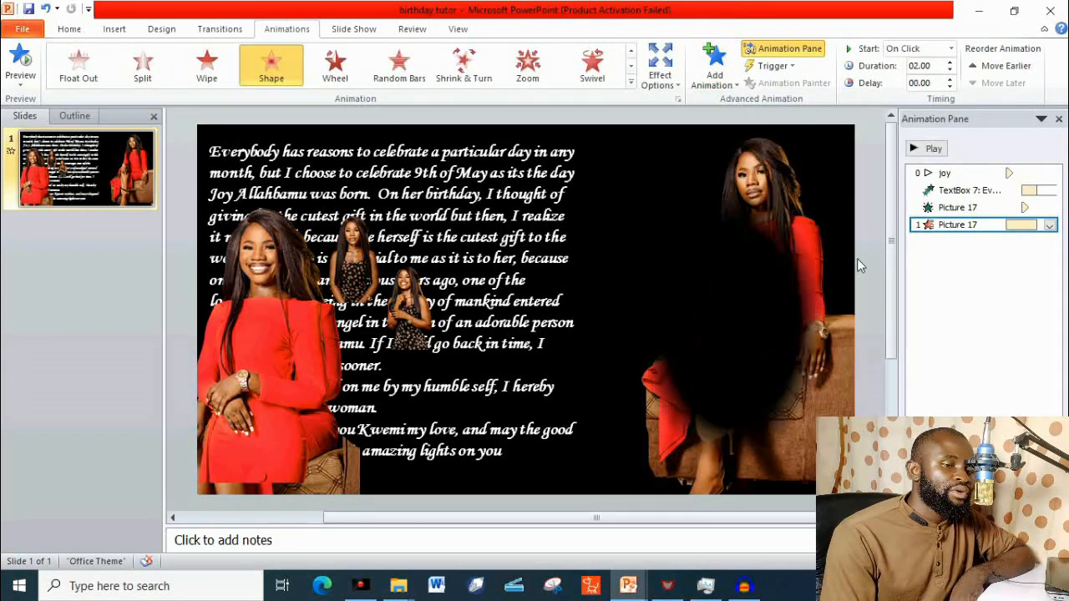
left_click(1049, 225)
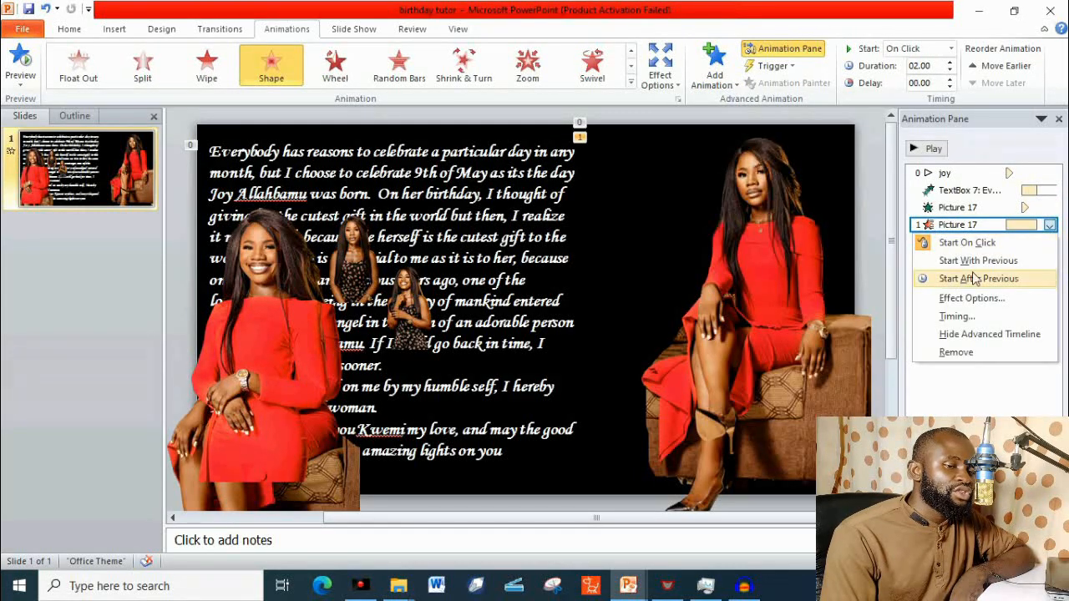
left_click(971, 260)
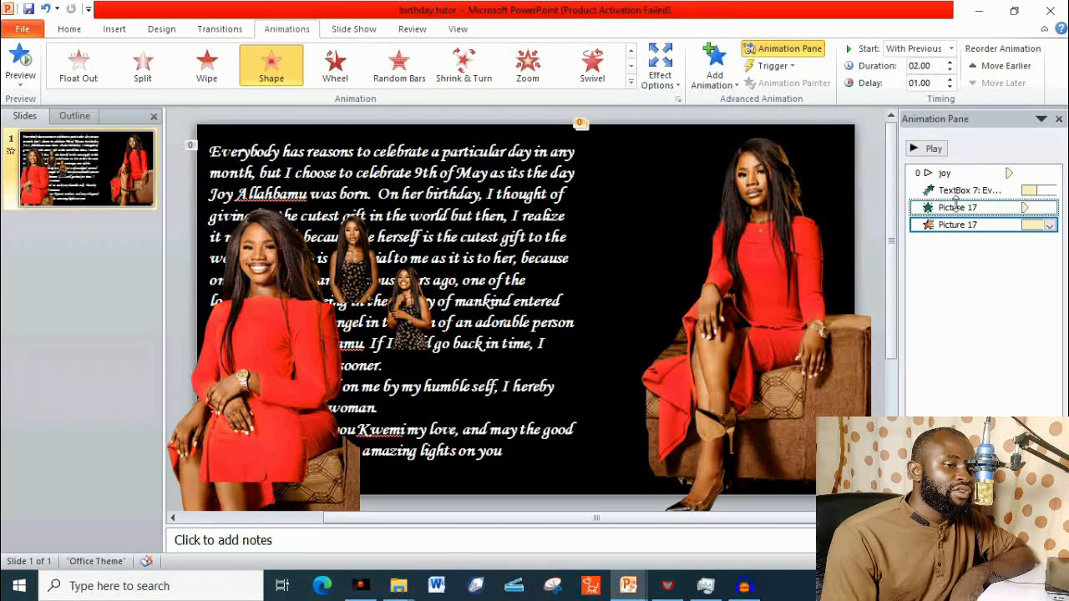
Set the delay of Picture 17's Shape exit animation to 5 seconds.
left_click(932, 83)
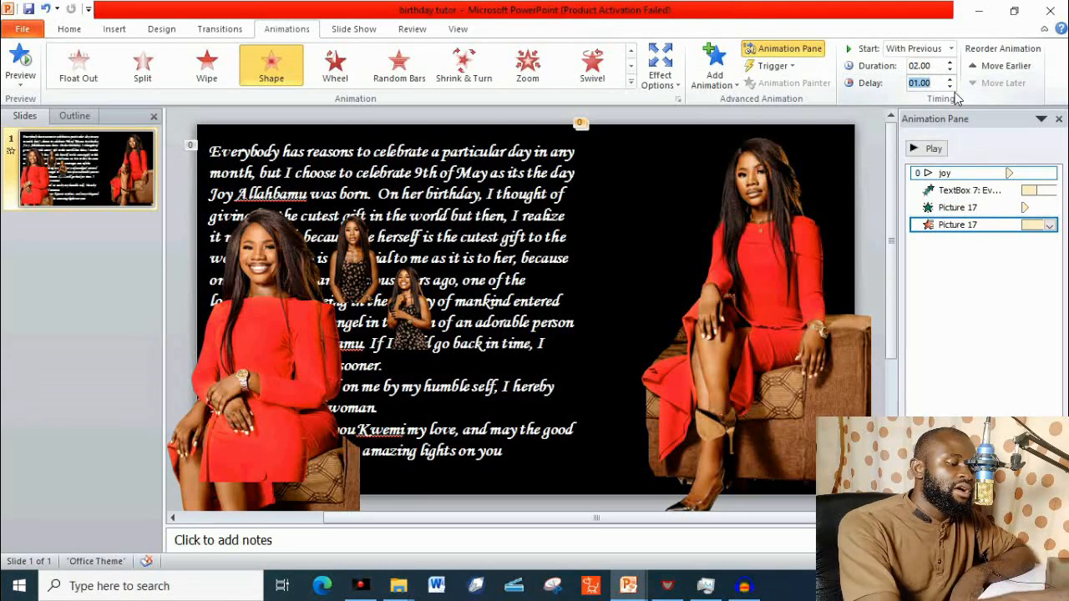
type("5")
key("Return")
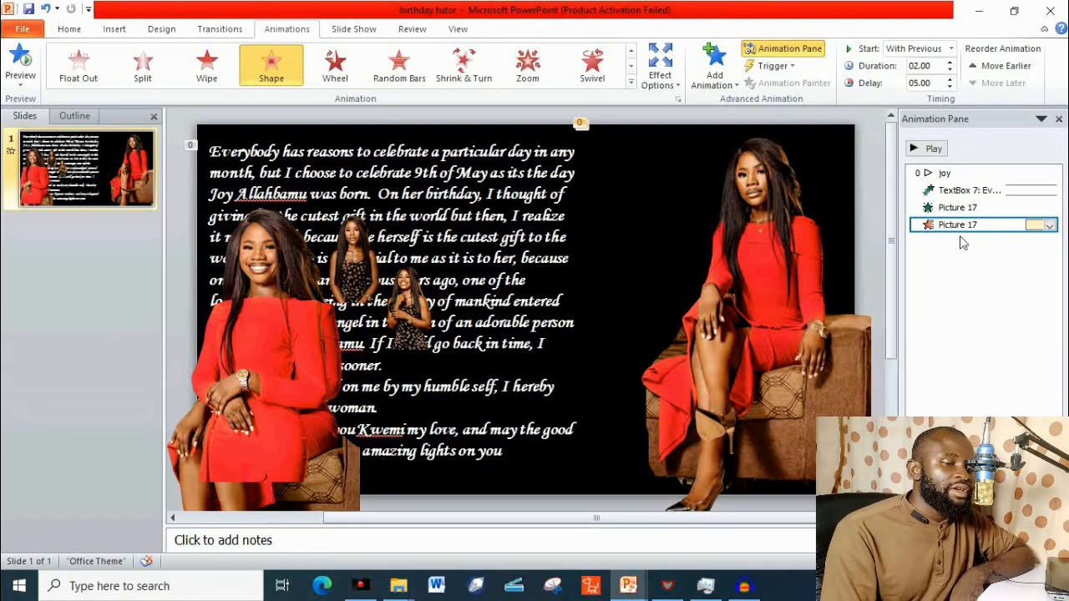
Review the timing of Picture 17's entrance and exit animations and preview the slide's animations.
left_click(944, 209)
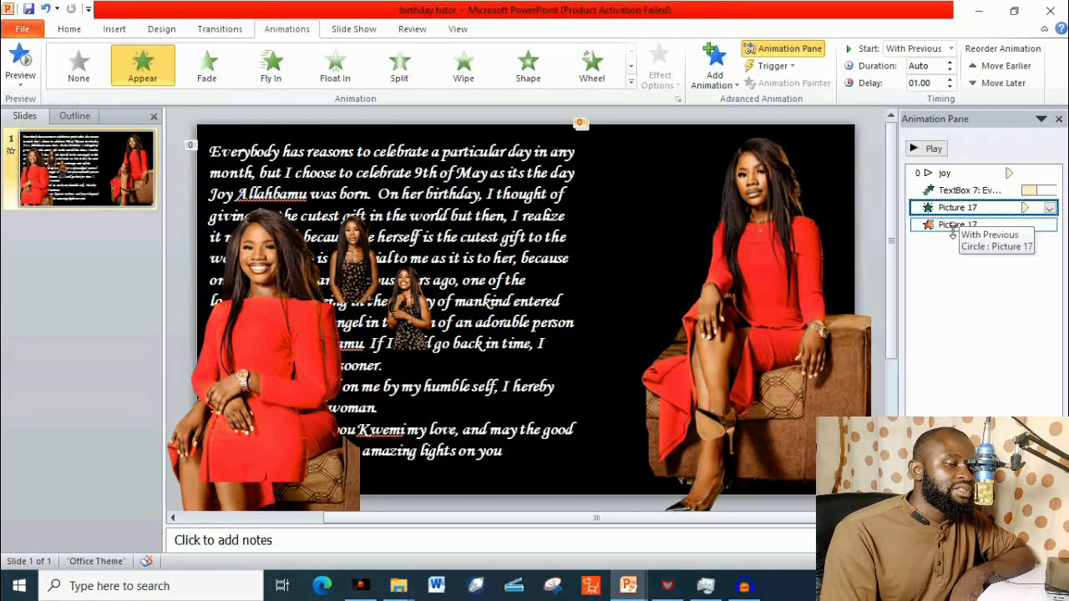
left_click(953, 225)
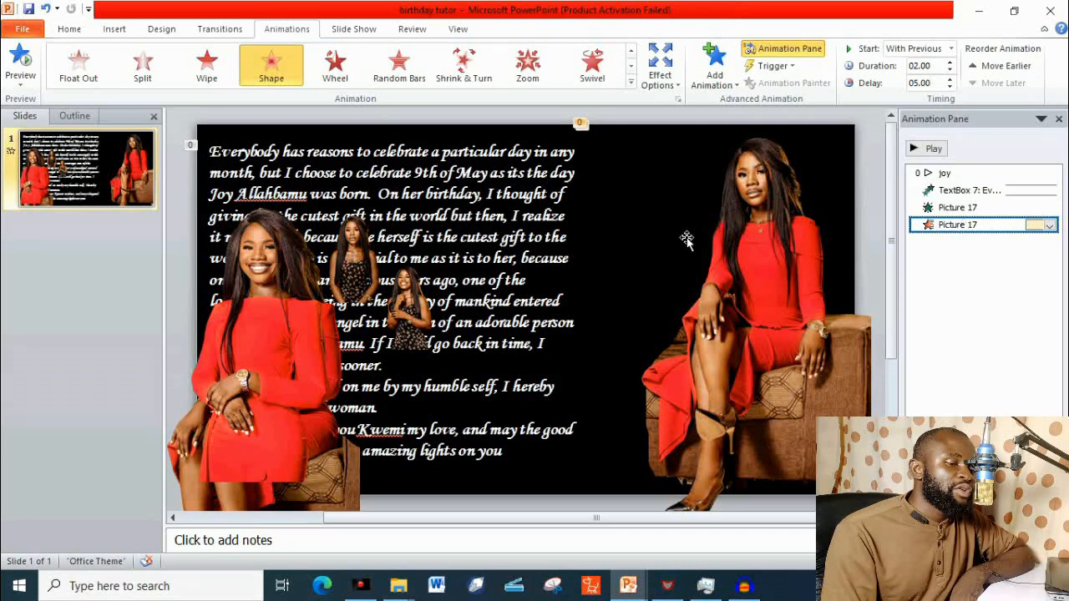
left_click(26, 64)
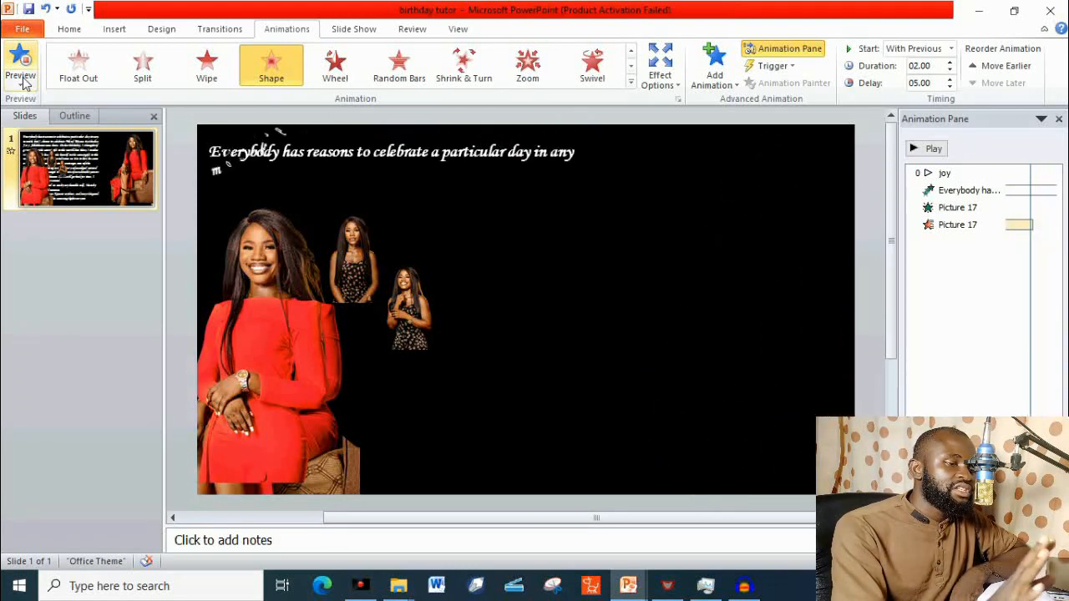
left_click(684, 277)
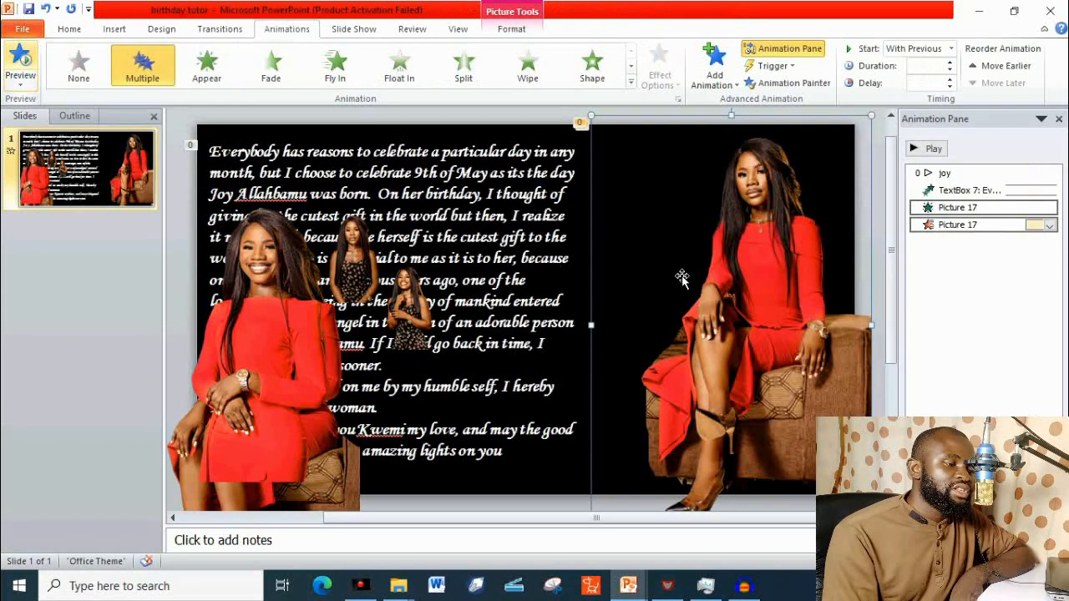
Enlarge the small picture with hands raised in the floral dress and place it over the seated red-dress picture, overlapping it.
left_click(360, 265)
left_click(402, 292)
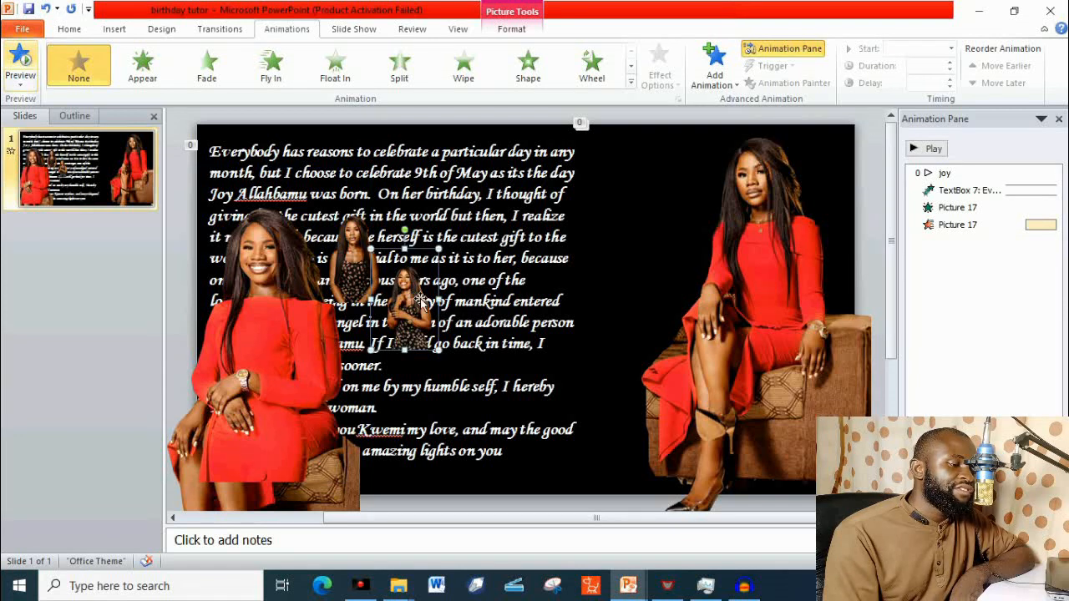
left_click_drag(436, 349, 532, 519)
left_click_drag(495, 443, 496, 272)
left_click_drag(555, 351, 637, 474)
left_click_drag(605, 401, 758, 403)
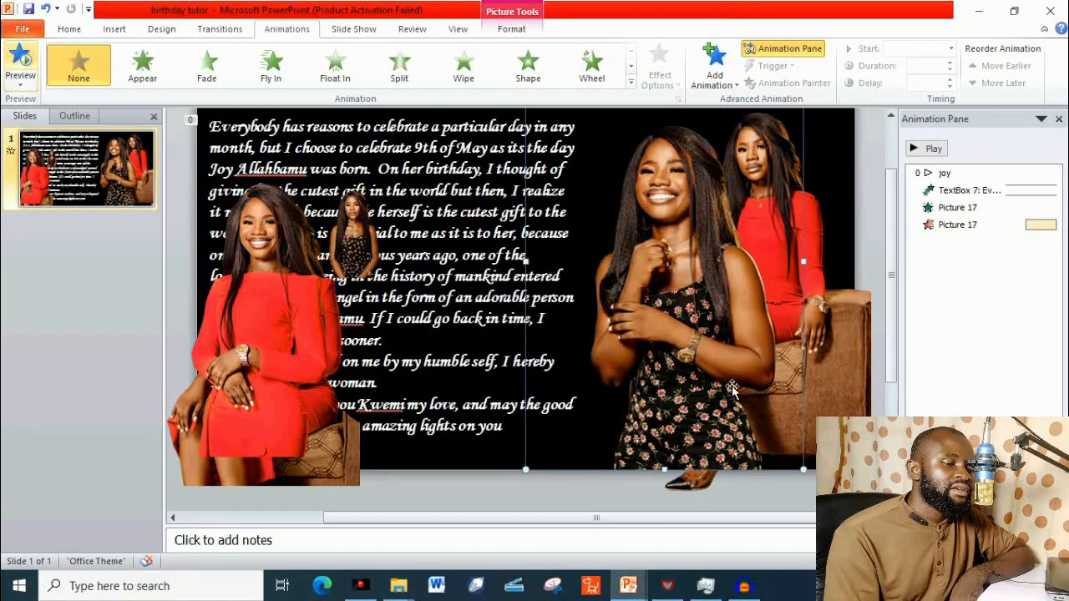
left_click_drag(813, 474, 882, 577)
left_click_drag(765, 427, 759, 396)
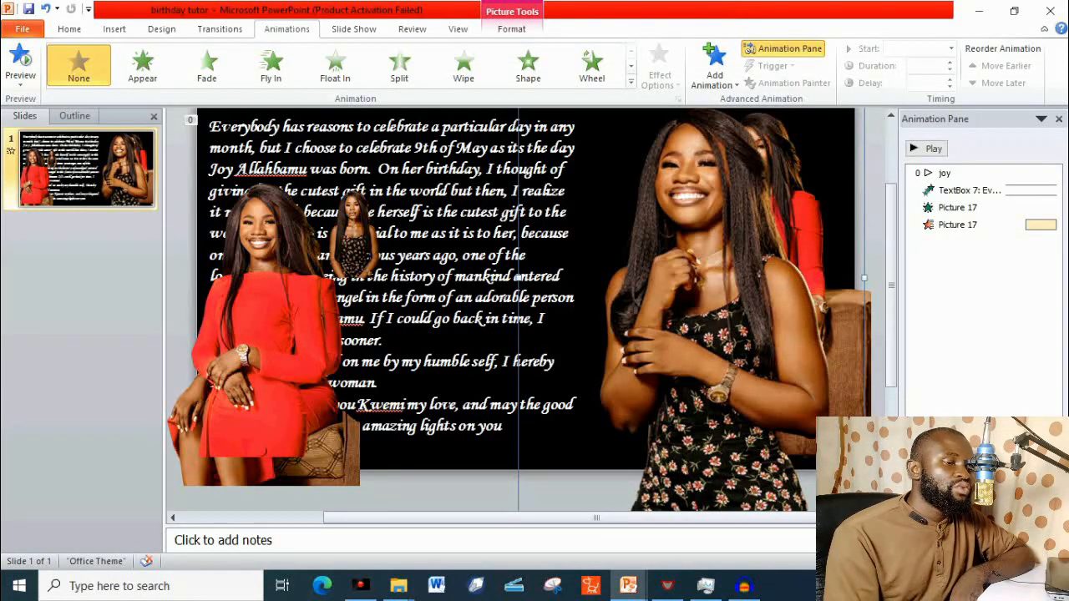
Apply a Shape entrance animation to the enlarged floral-dress picture and set it to start with the previous animation.
left_click(964, 225)
left_click(760, 299)
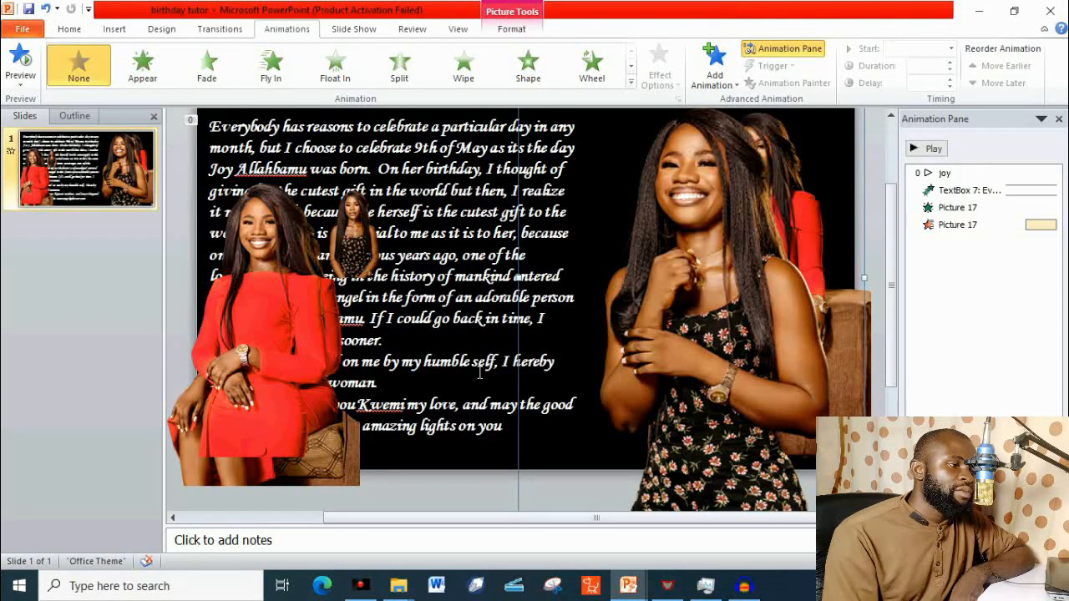
left_click(531, 80)
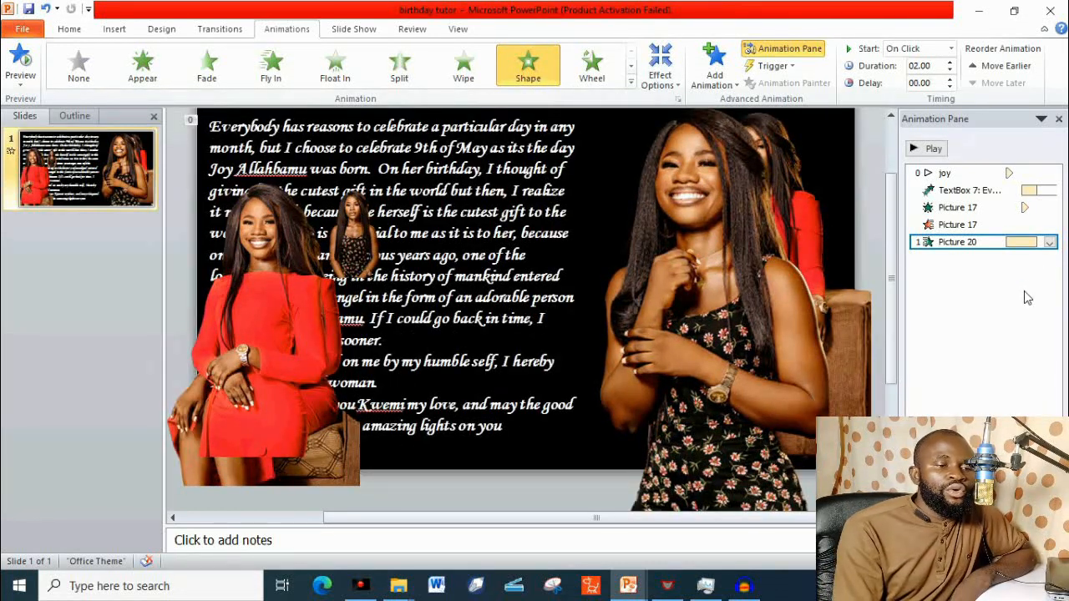
right_click(941, 244)
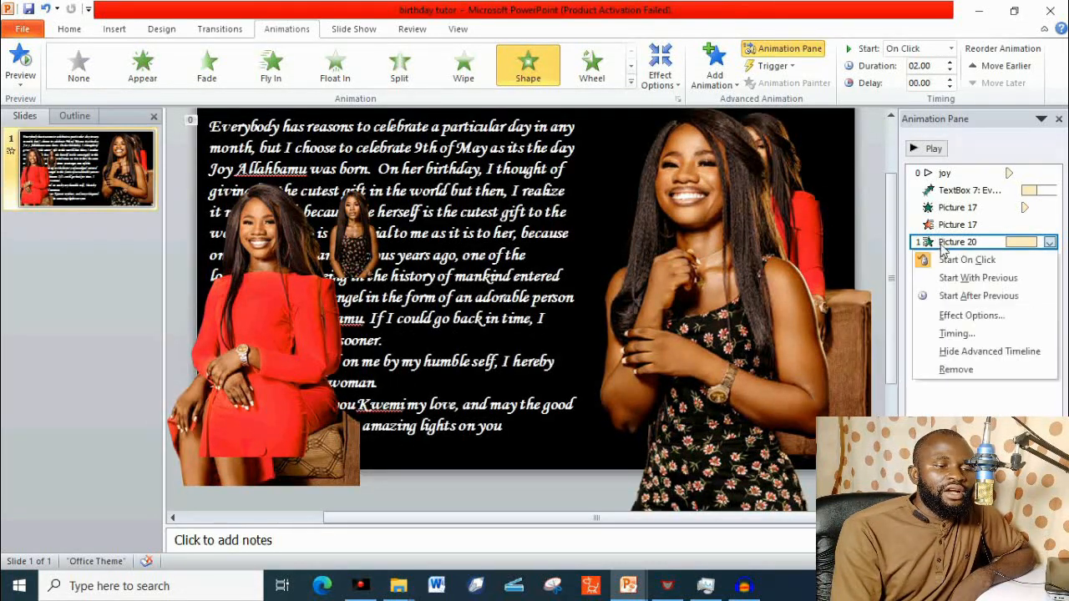
left_click(952, 277)
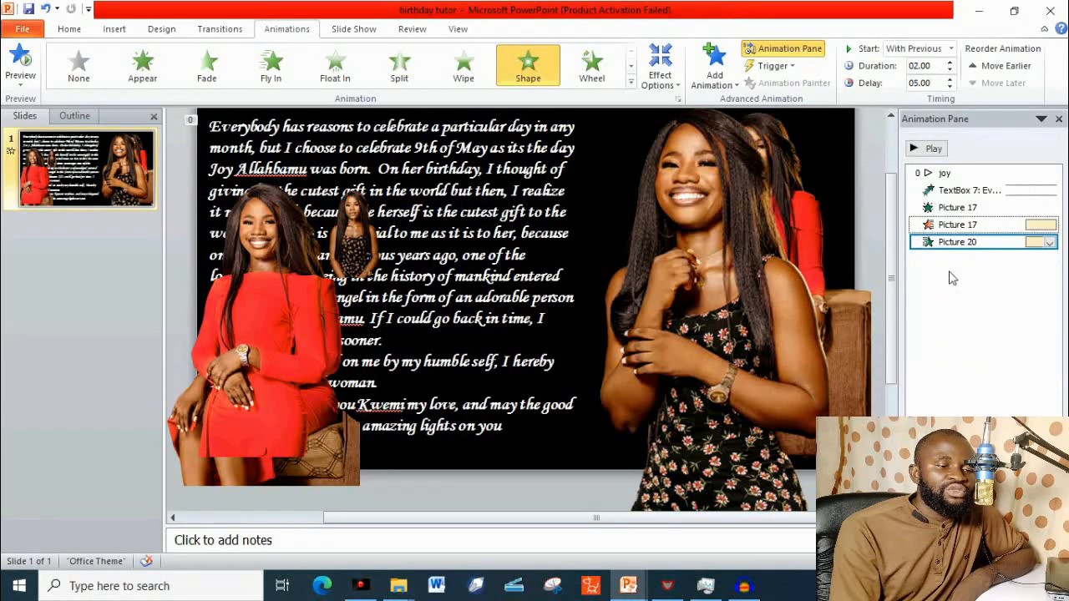
Add a Wipe exit animation to Picture 20 and set it to start with the previous animation.
left_click(714, 63)
scroll(933, 354, "down", 4)
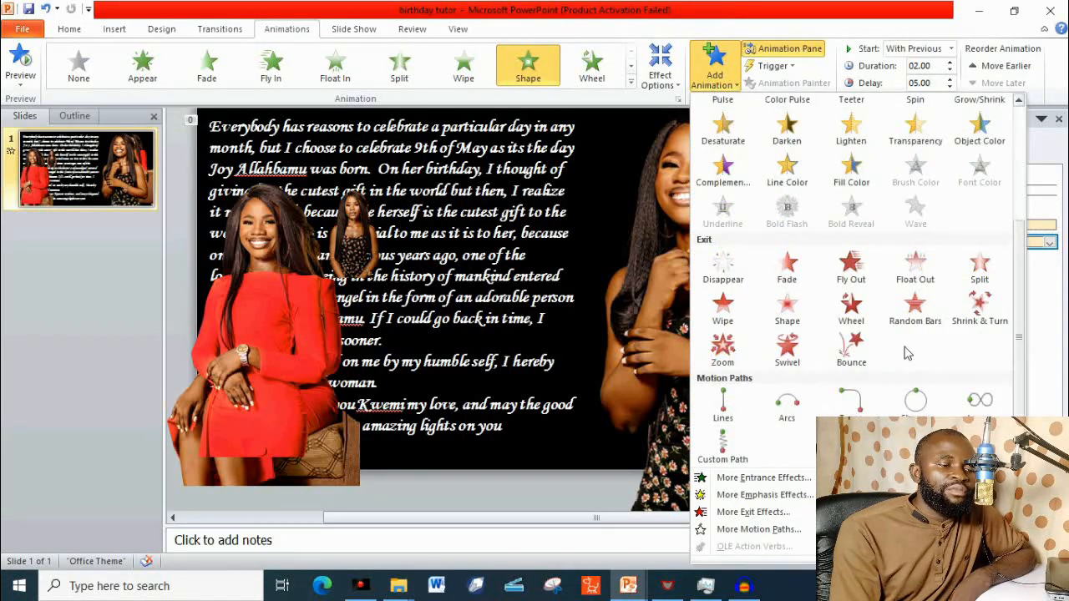
left_click(724, 309)
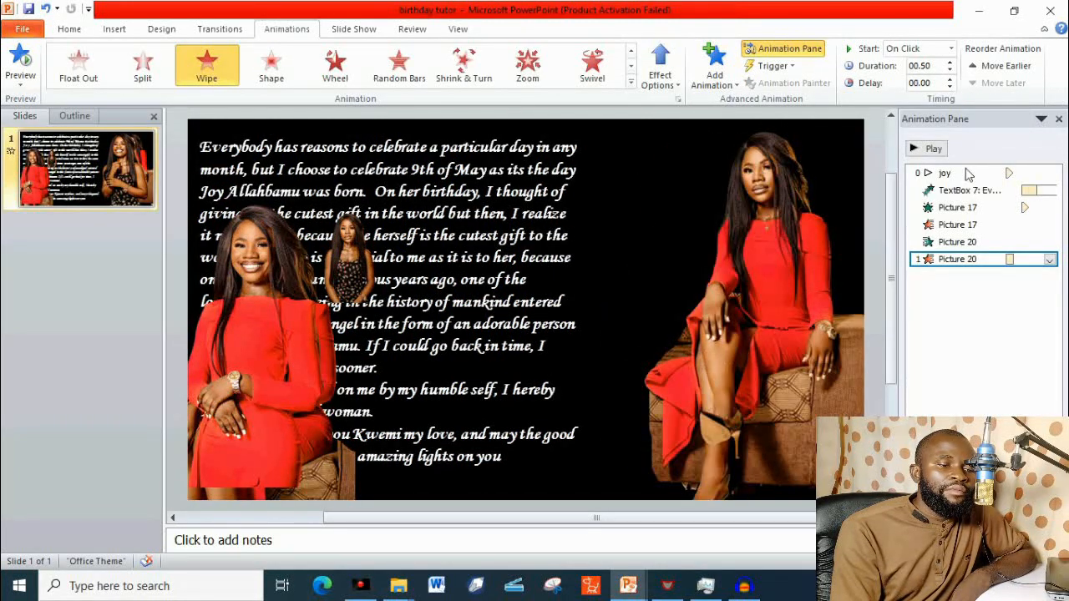
right_click(956, 260)
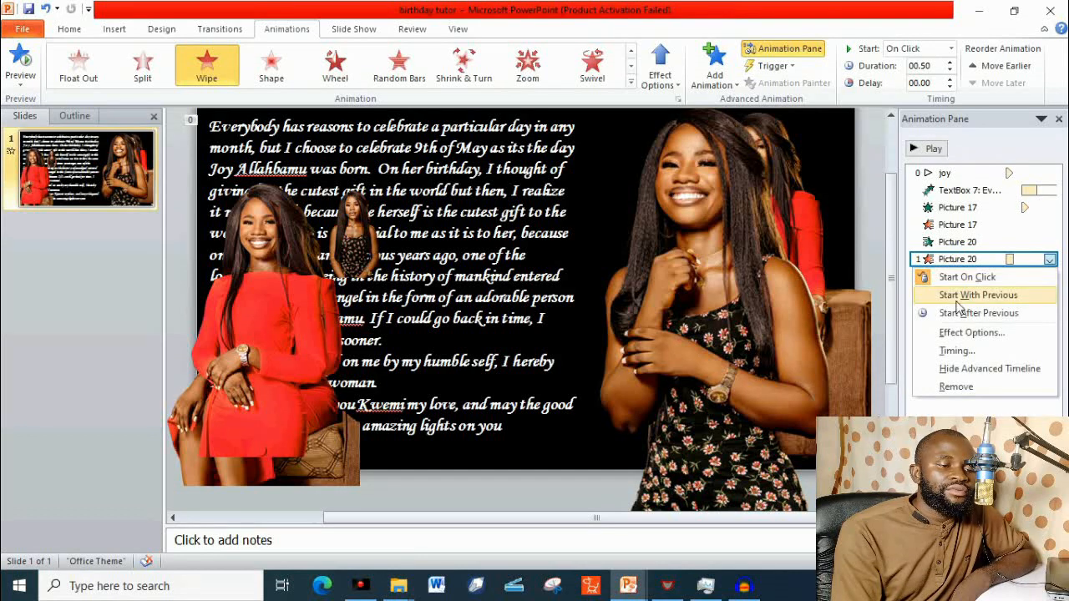
left_click(978, 295)
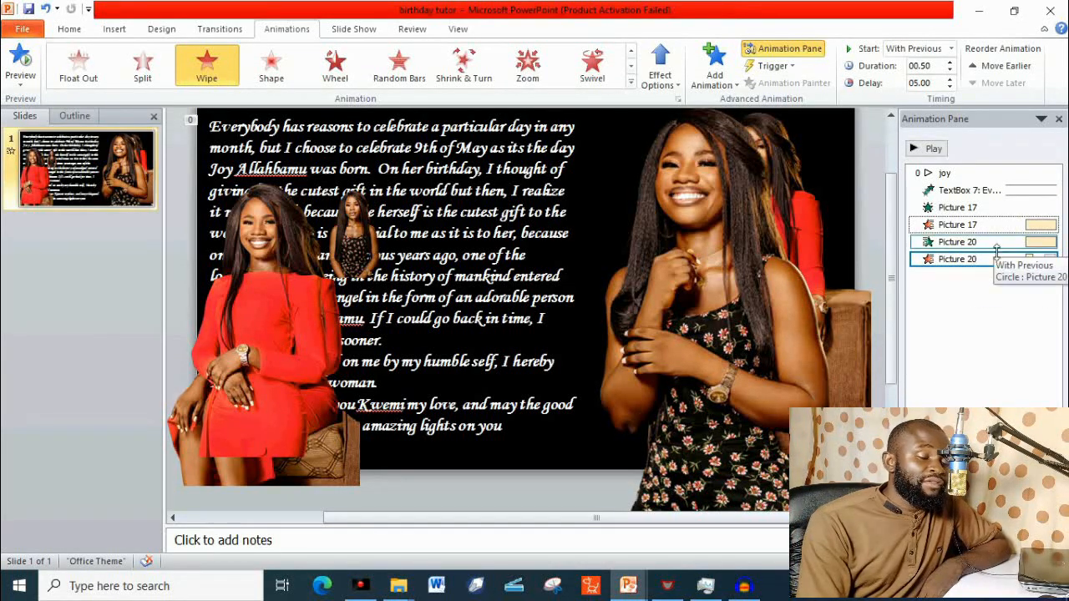
Set the delay of Picture 20's Wipe exit animation to 10 seconds.
right_click(968, 261)
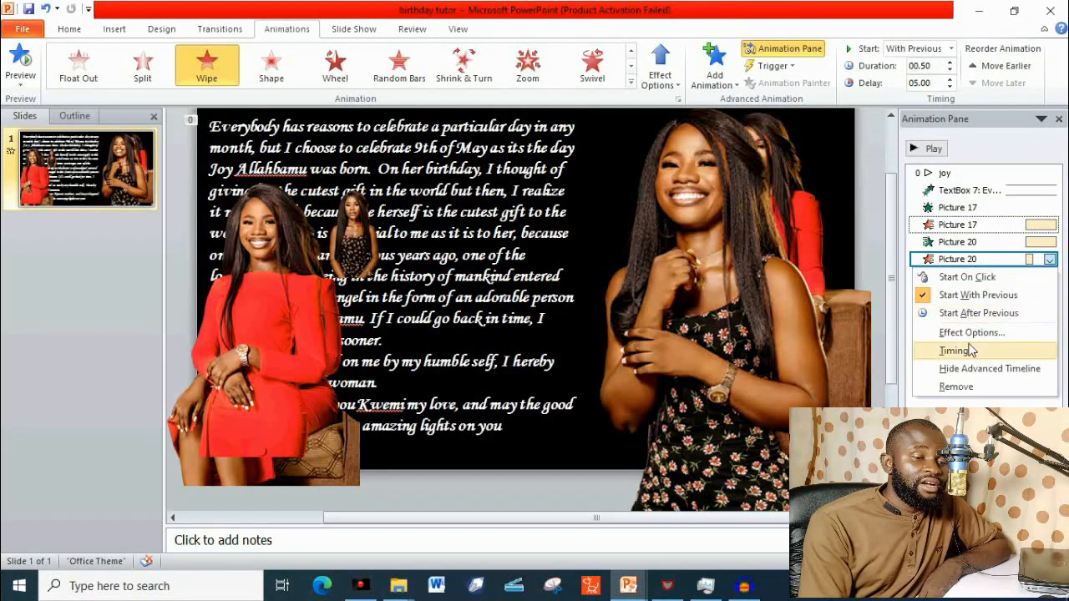
left_click(941, 86)
type("10")
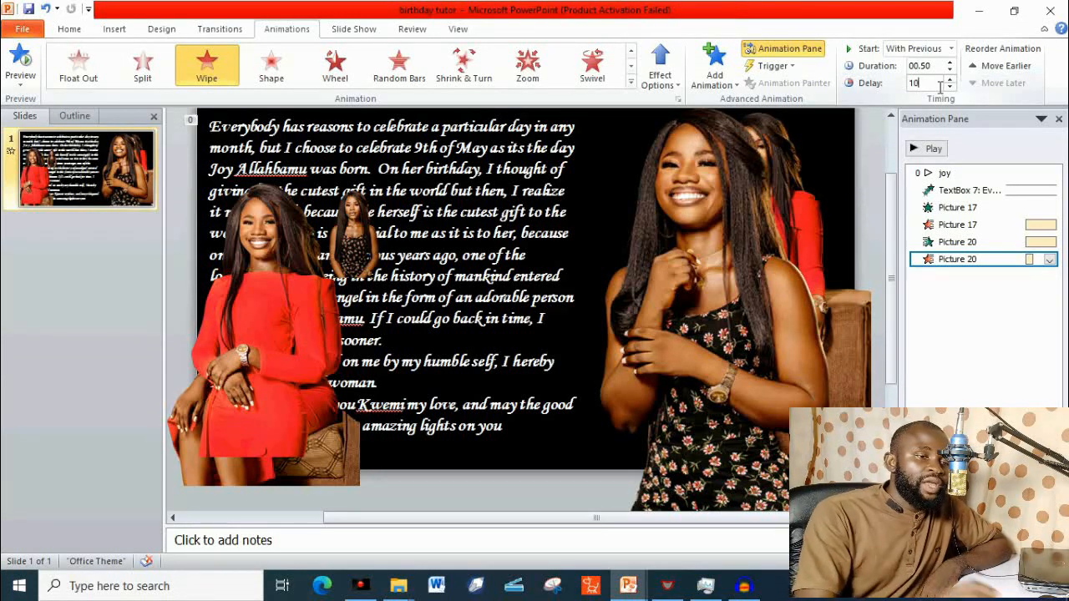
key("Return")
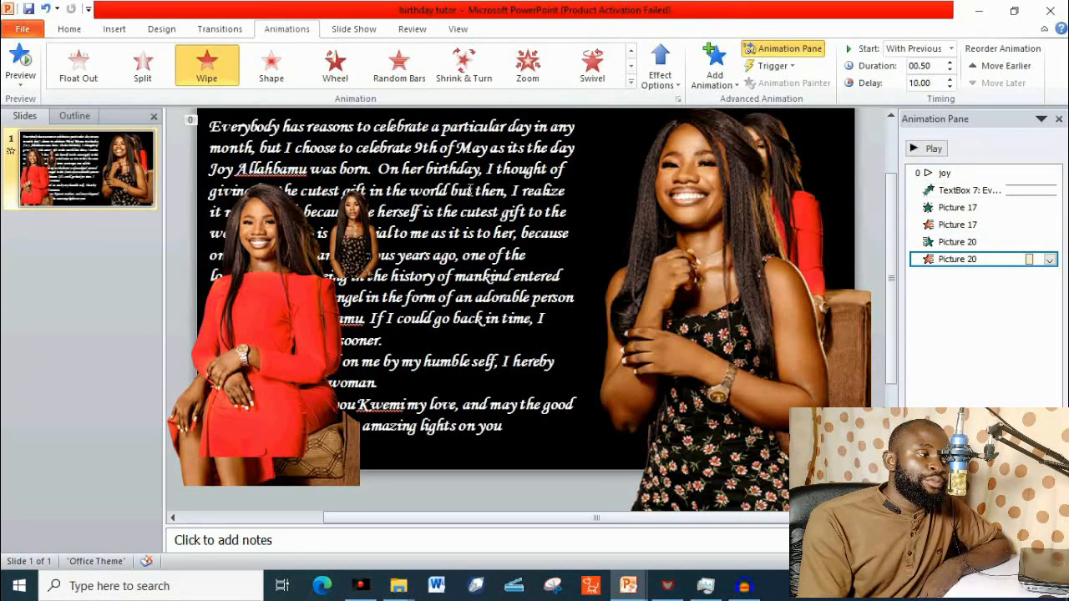
Preview the slide's animation sequence with the effects of Pictures 17 and 20.
left_click(20, 56)
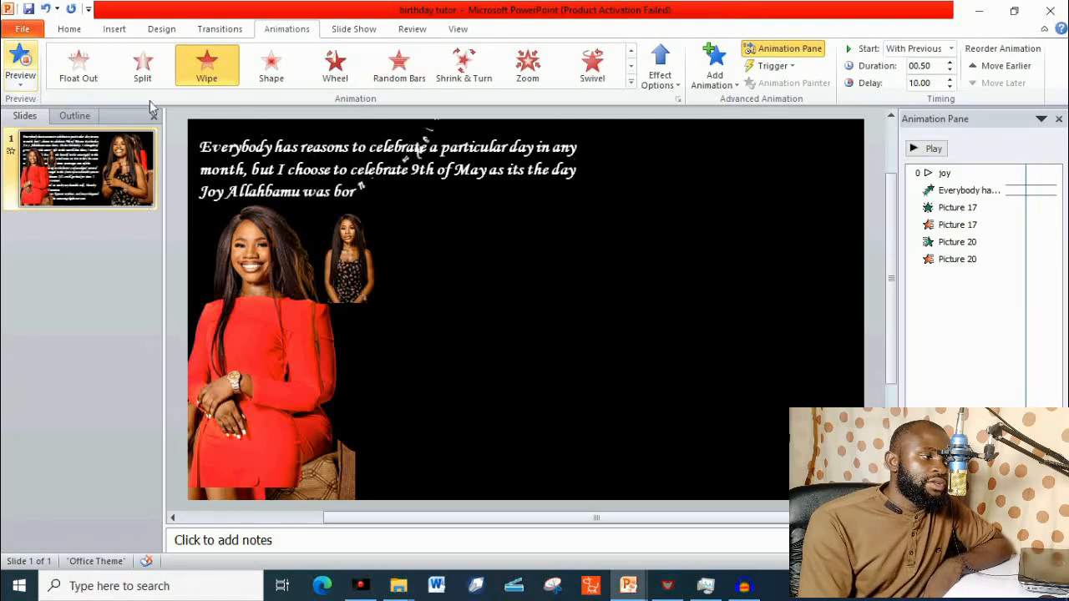
left_click(439, 249)
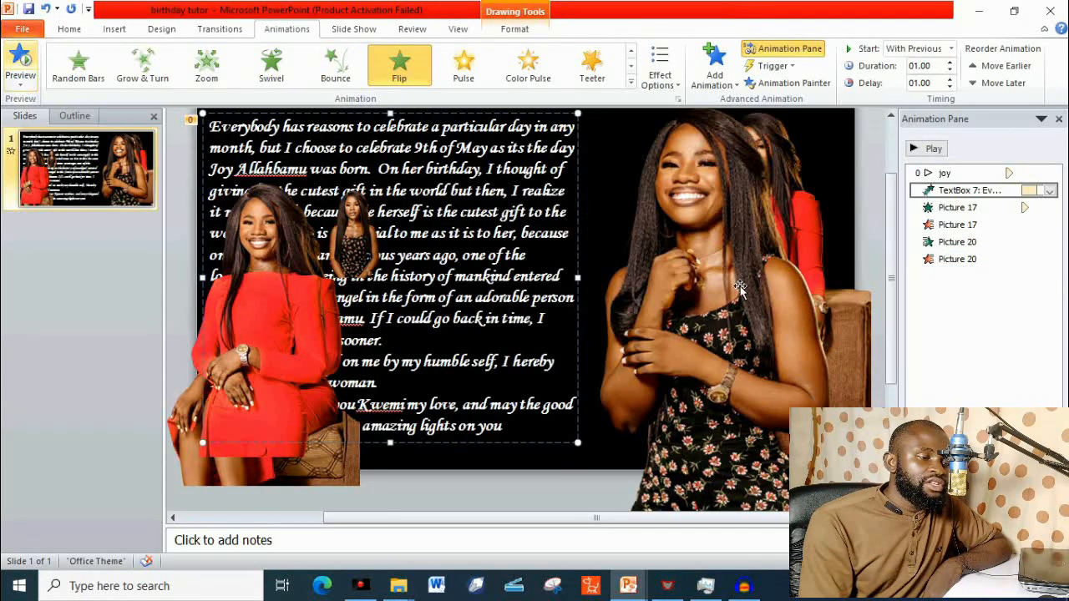
Move the smiling red-dress picture over the enlarged floral-dress picture and enlarge it to cover that area.
left_click(272, 305)
left_click_drag(272, 304, 736, 205)
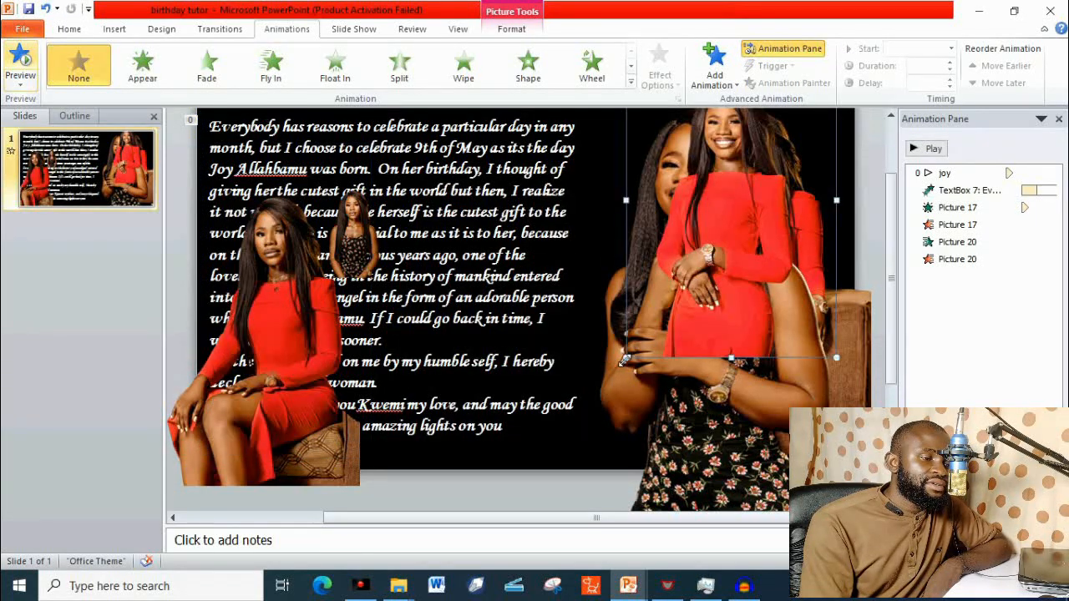
left_click_drag(625, 361, 473, 501)
left_click_drag(640, 362, 730, 357)
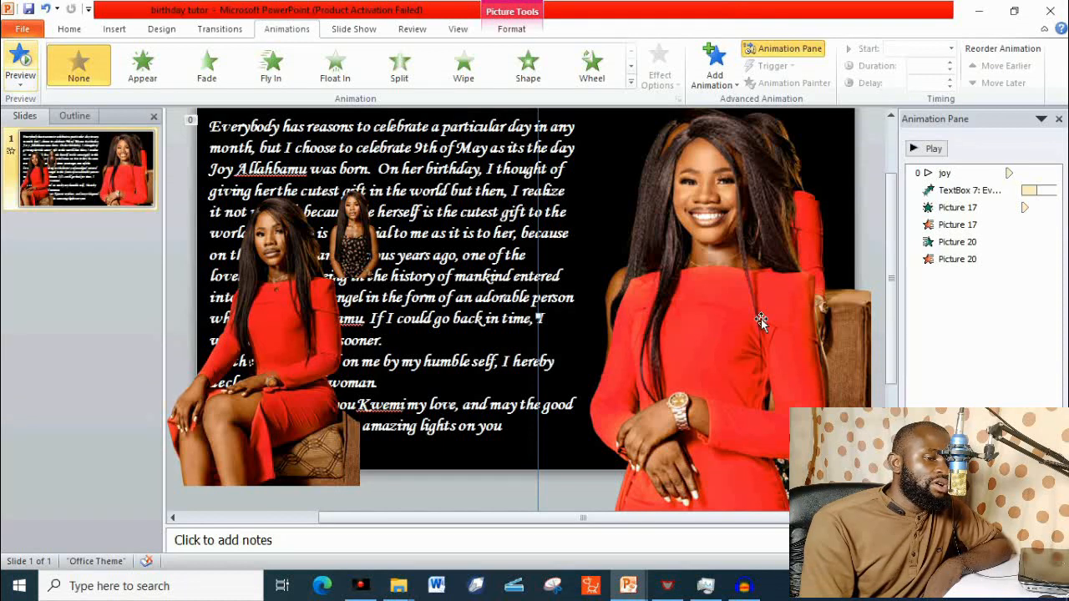
Apply a Wipe entrance animation to the enlarged smiling red-dress picture.
left_click(950, 259)
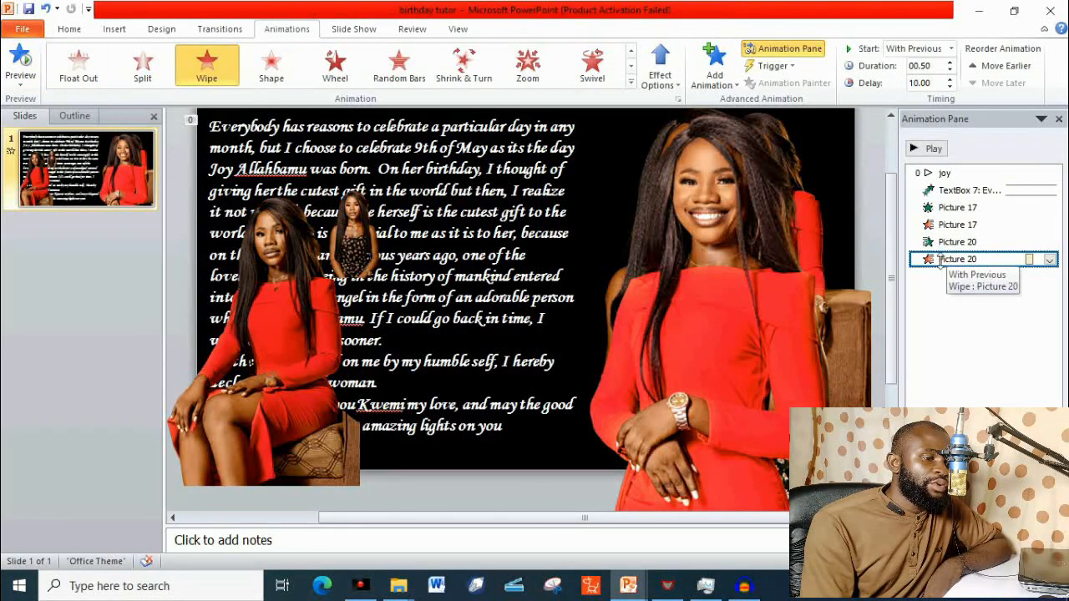
left_click(725, 375)
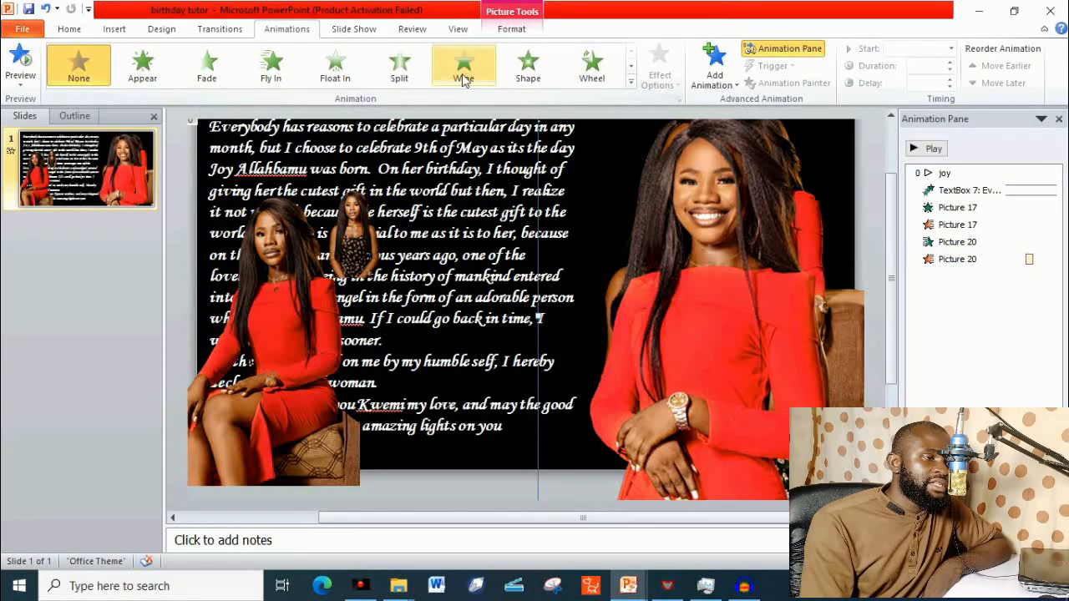
left_click(463, 75)
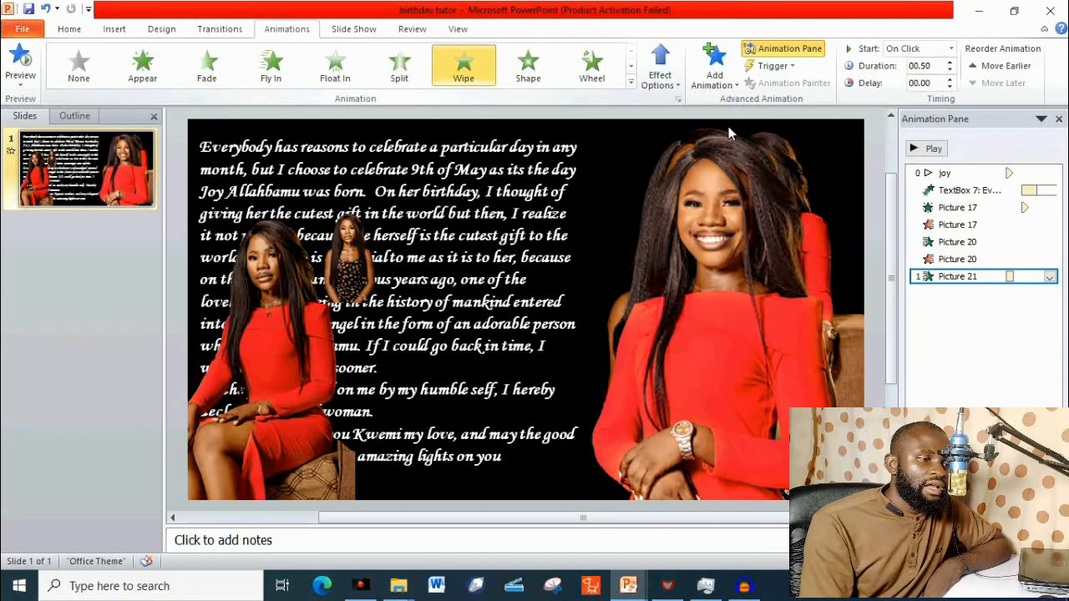
Add a Split exit animation to the enlarged smiling red-dress picture.
left_click(714, 67)
scroll(846, 308, "down", 3)
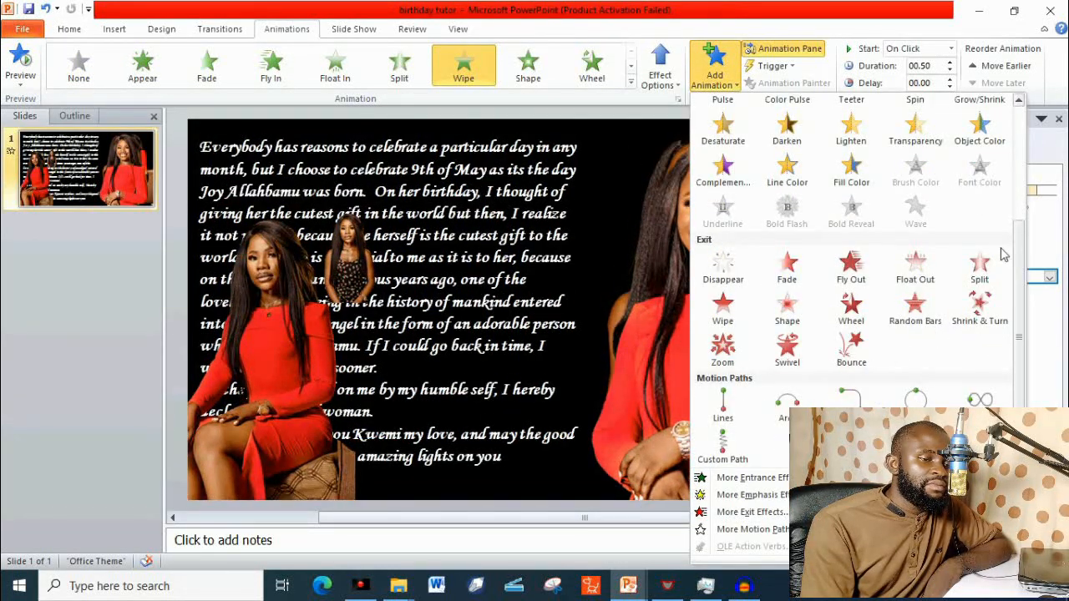
left_click(979, 265)
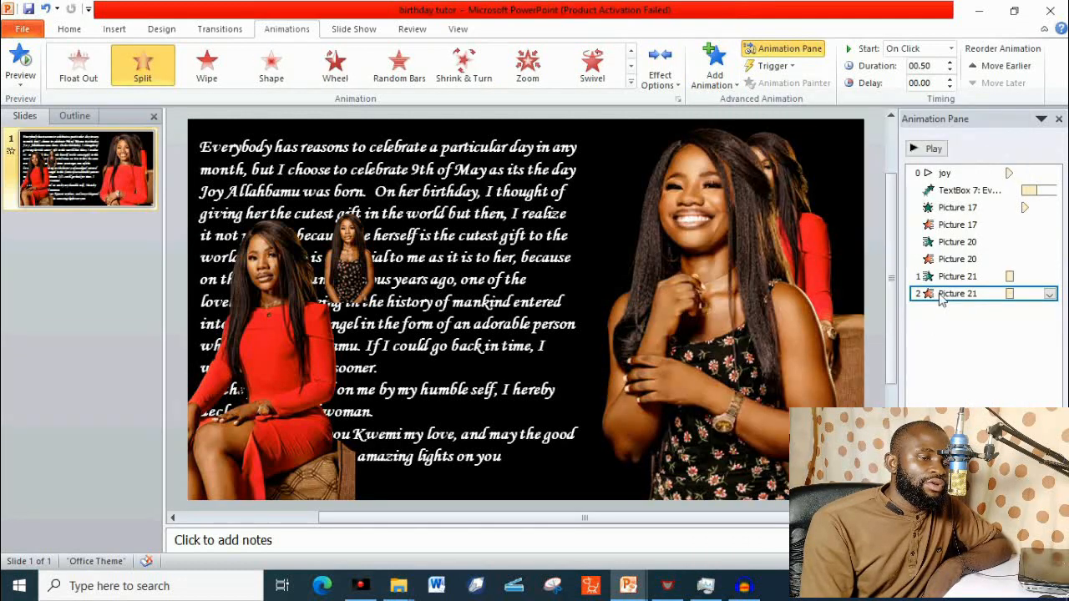
Start both of Picture 21's animations with the previous effect and set the Split exit's delay to 15 seconds.
right_click(942, 300)
left_click(1032, 316)
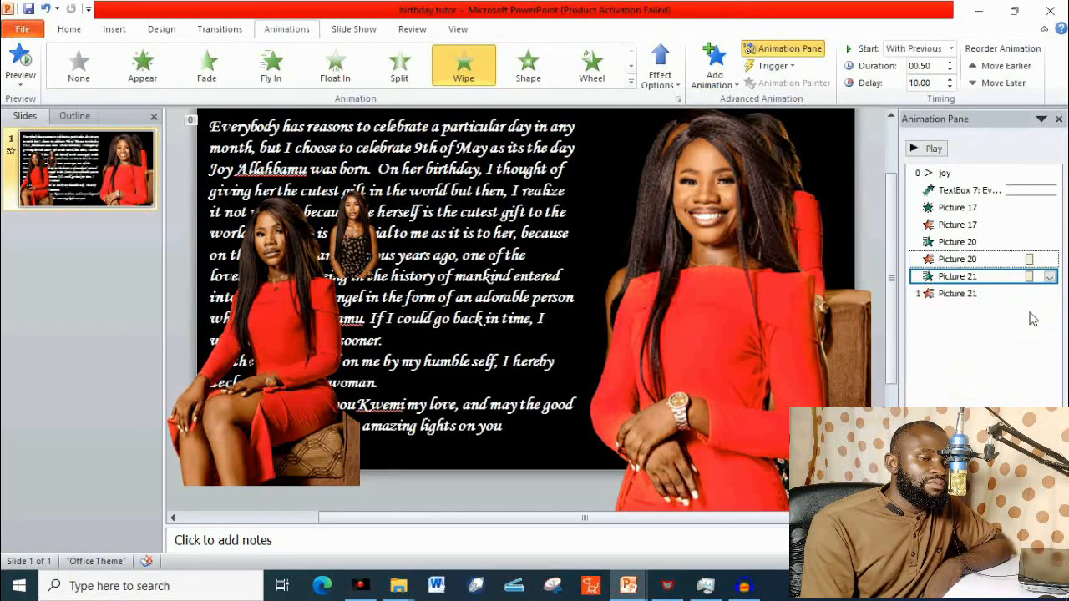
left_click(969, 294)
right_click(970, 299)
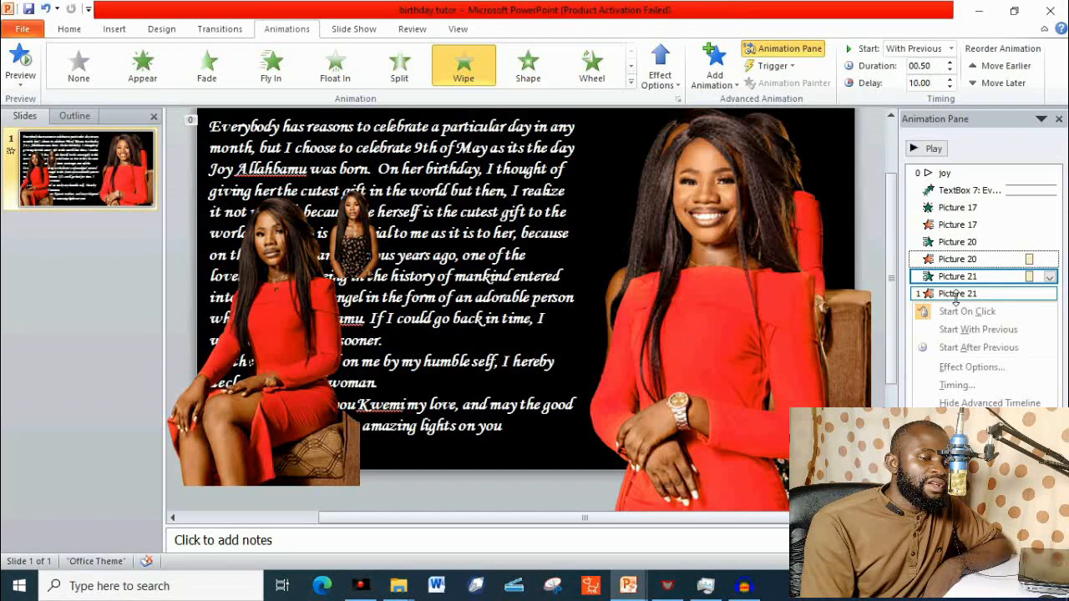
left_click(978, 330)
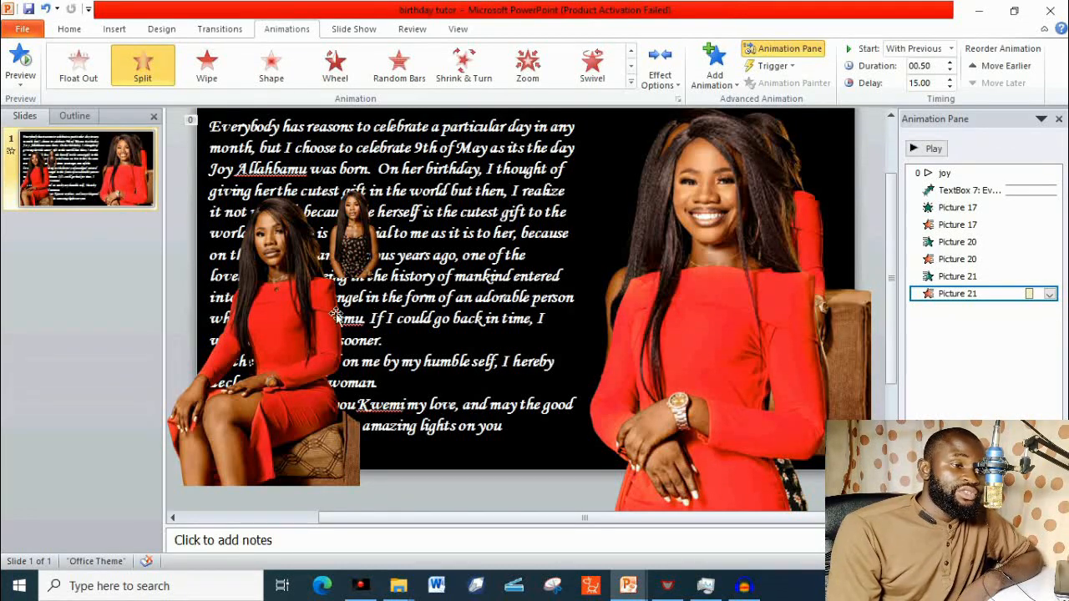
Enlarge the small floral-dress picture and move it onto the stack of enlarged pictures beside the message text.
left_click(740, 327)
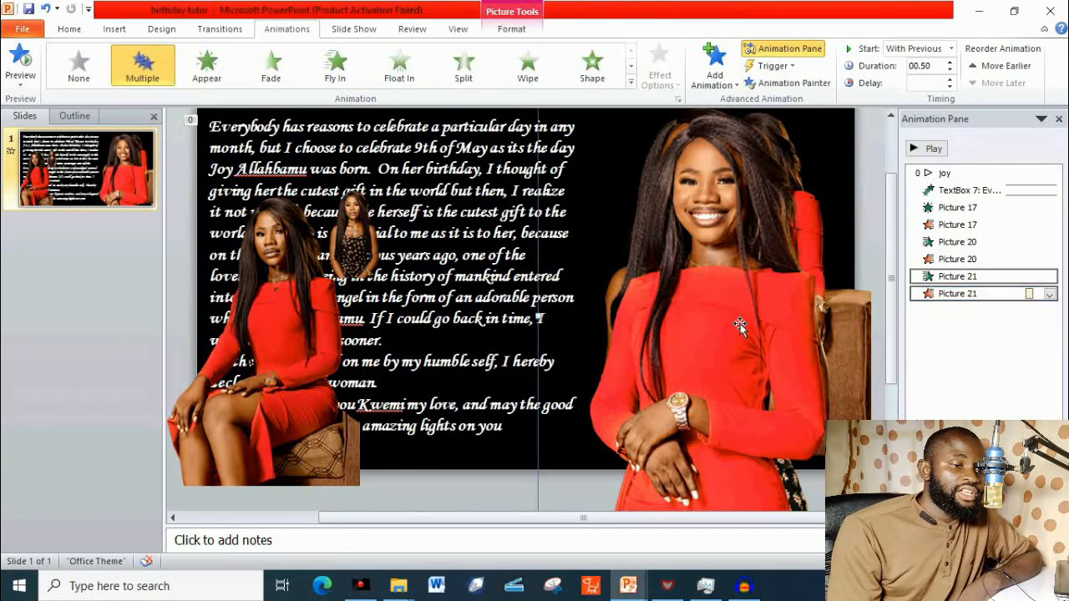
left_click(366, 250)
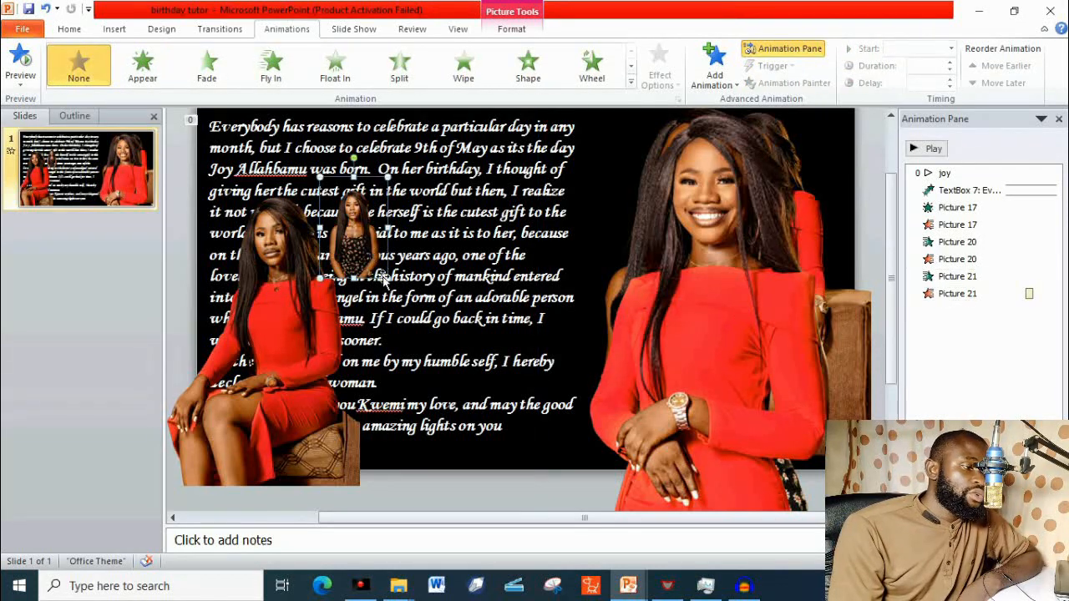
left_click_drag(387, 277, 583, 296)
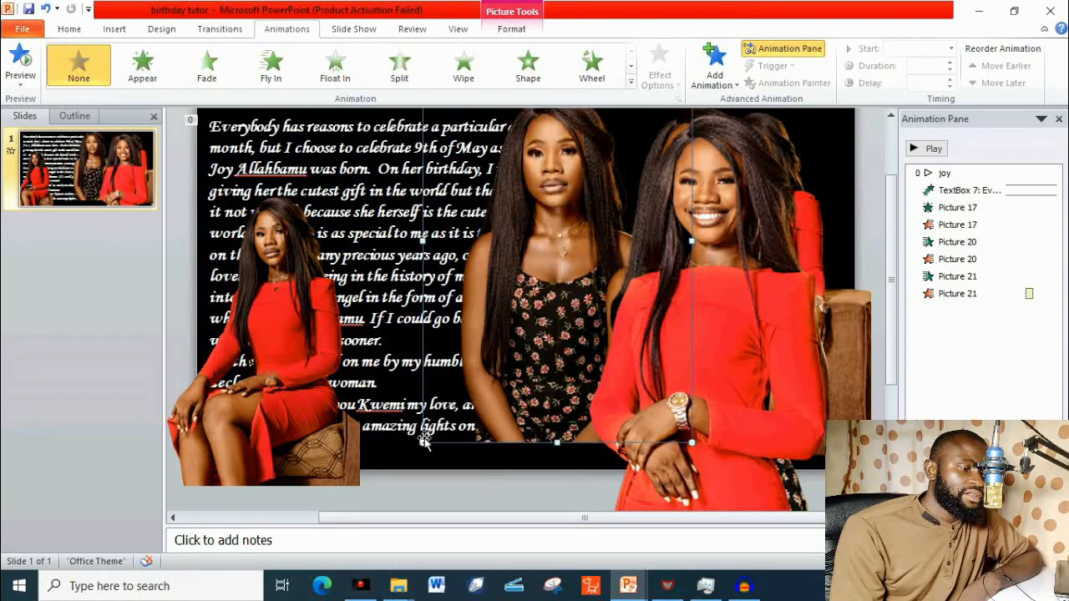
left_click_drag(423, 443, 379, 489)
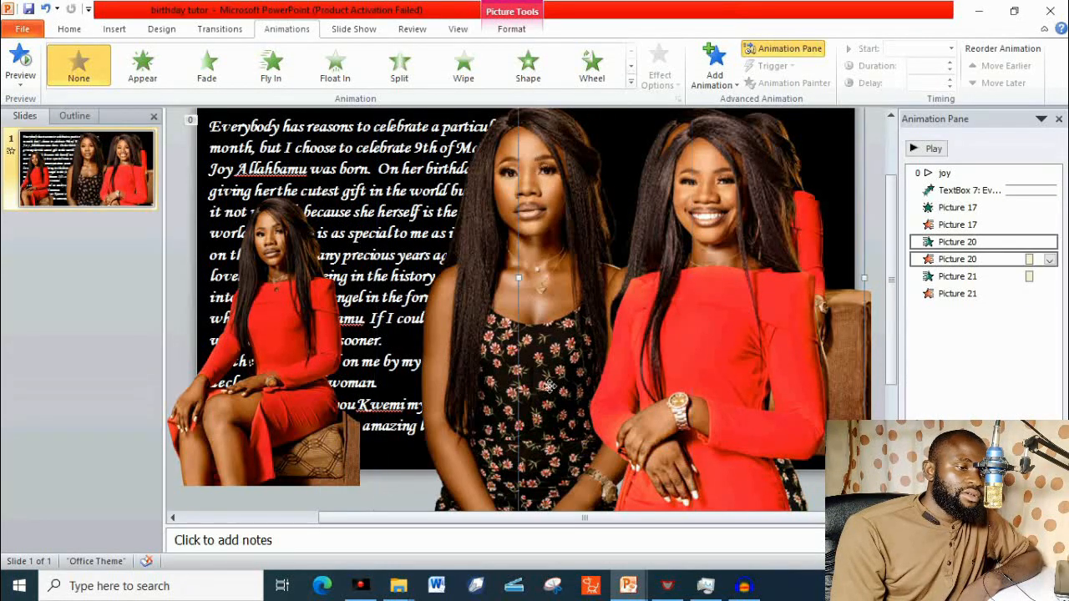
left_click_drag(625, 388, 541, 386)
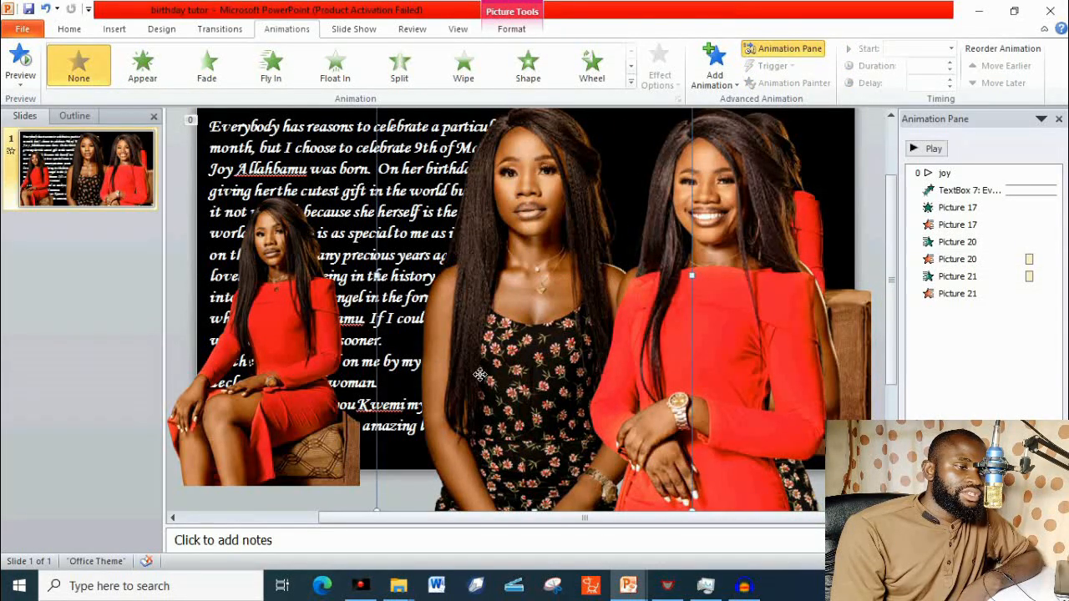
left_click_drag(481, 374, 646, 378)
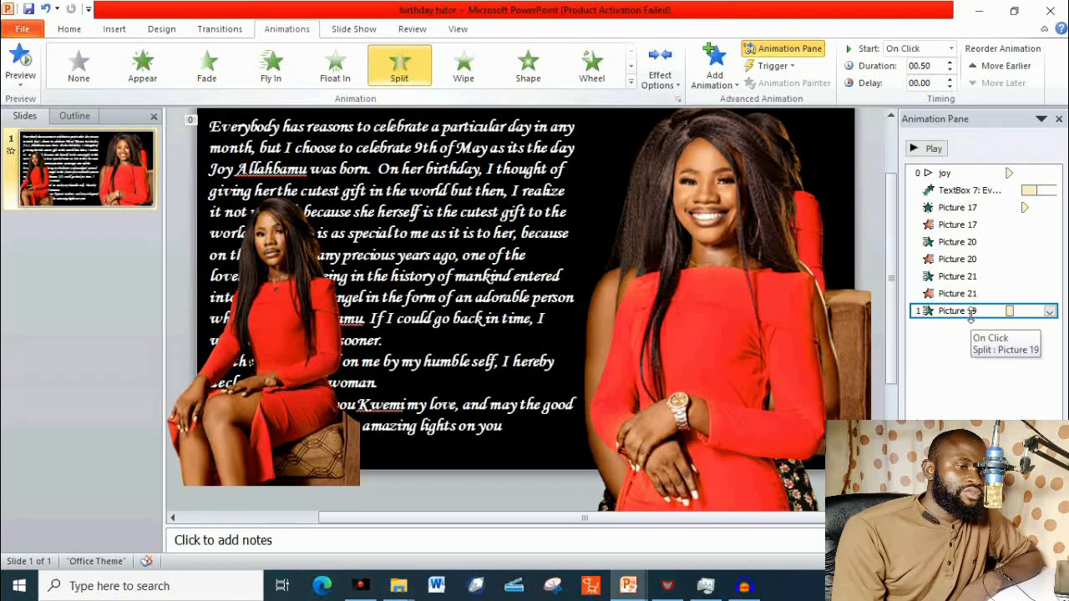
Start Picture 19's Split entrance with the previous animation and add a Wipe exit animation to the same picture.
right_click(973, 318)
left_click(985, 349)
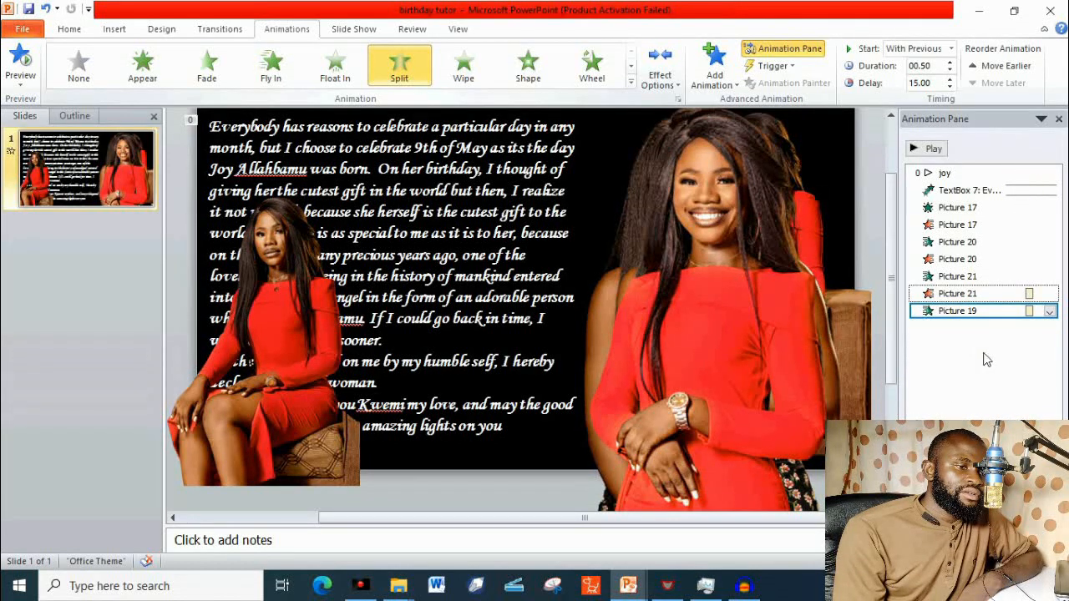
left_click(720, 69)
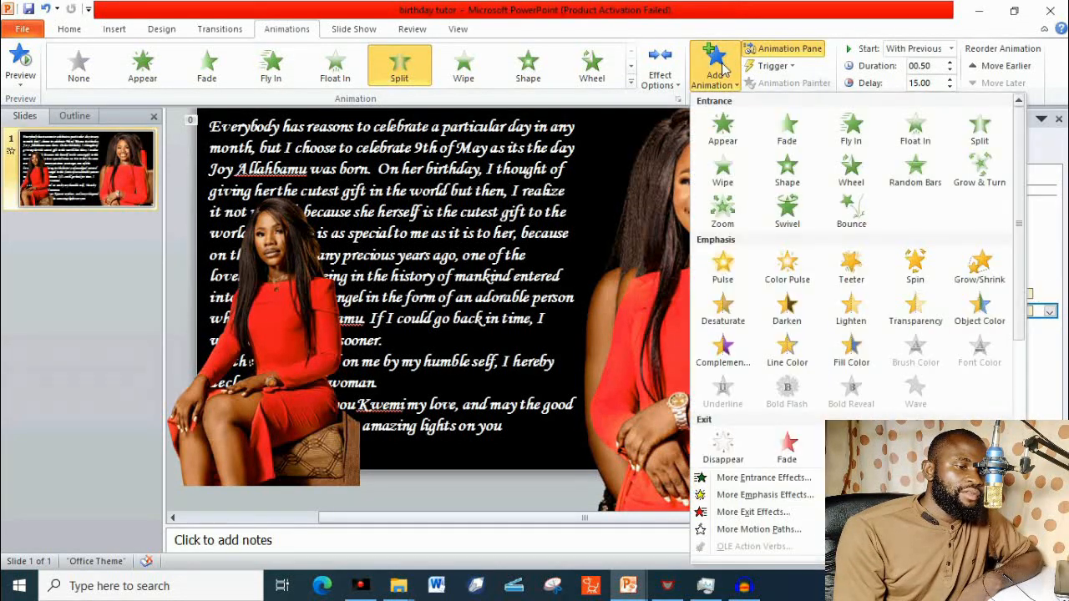
scroll(918, 317, "down", 3)
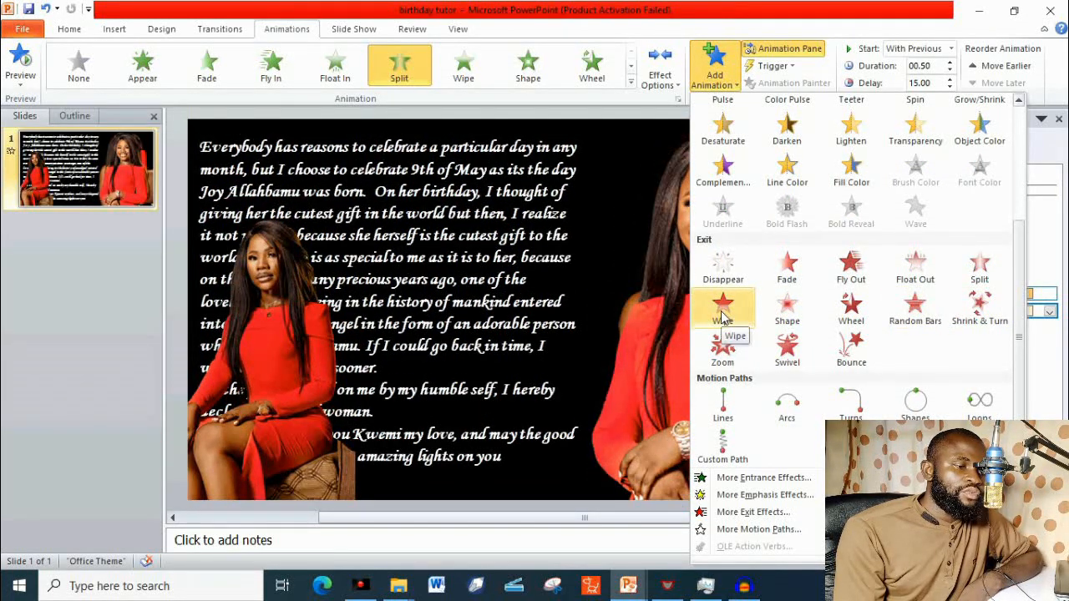
left_click(723, 311)
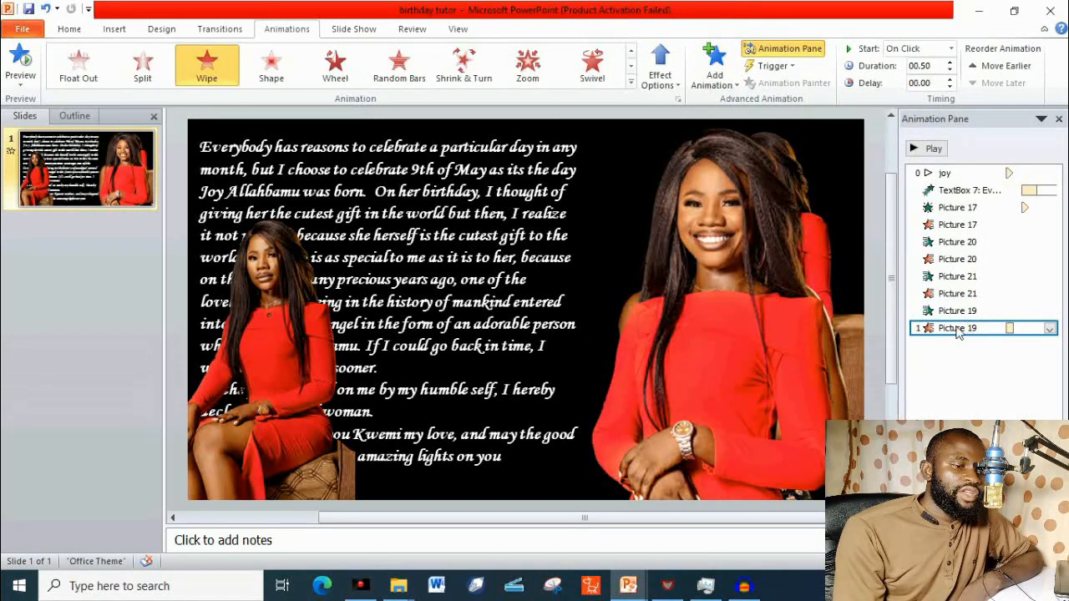
Set Picture 19's Wipe exit to start with the previous animation after a delay of 20 seconds.
right_click(959, 331)
left_click(962, 366)
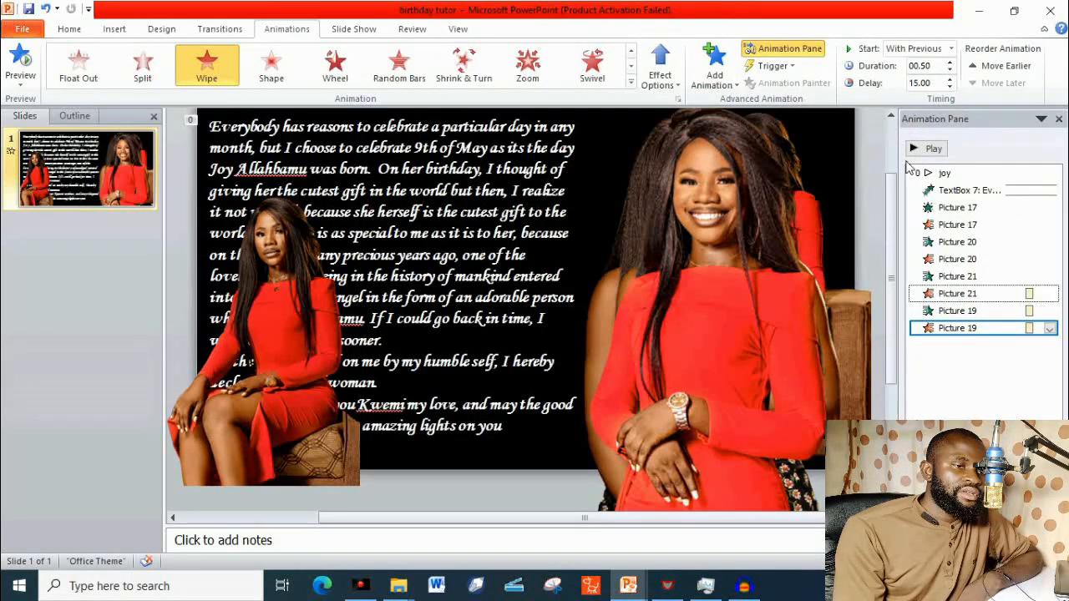
left_click(941, 84)
type("2")
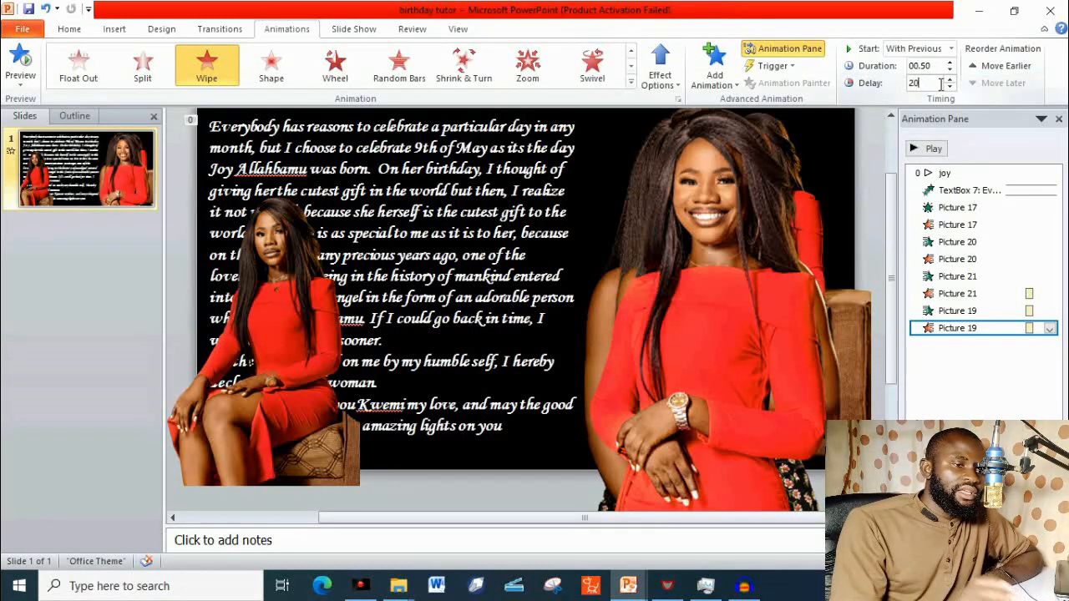
type("0")
key("Return")
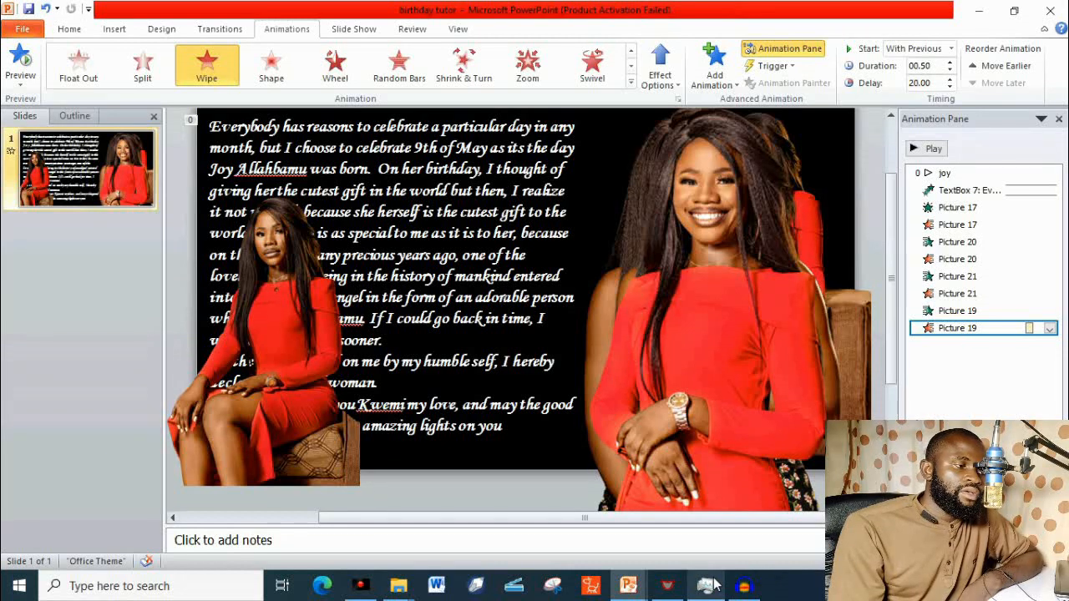
Apply a Wipe entrance animation to the seated red-dress picture and start it with the previous animation.
left_click(255, 309)
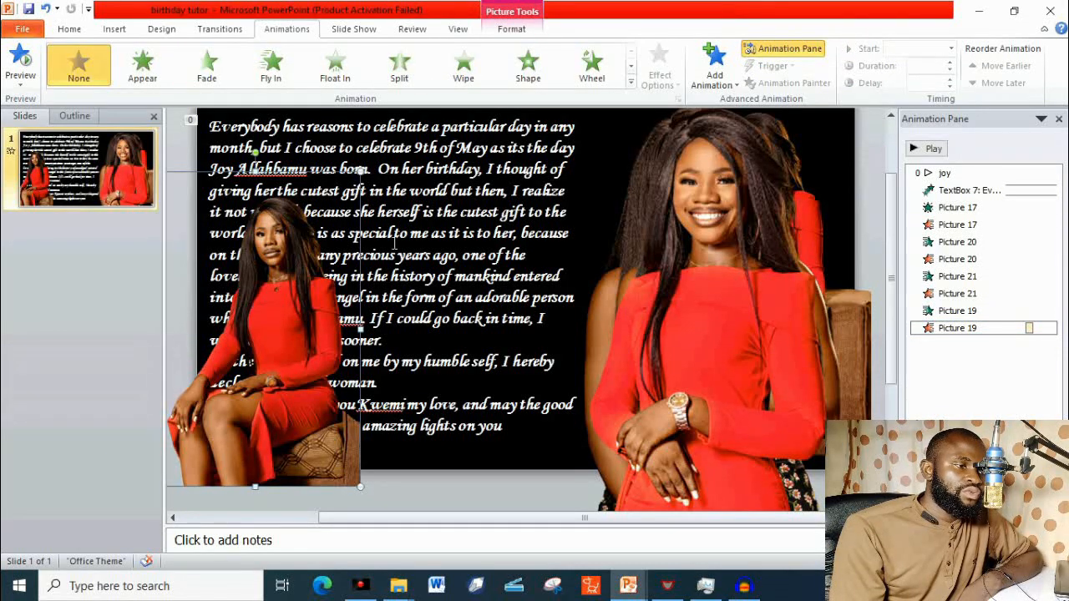
left_click(465, 67)
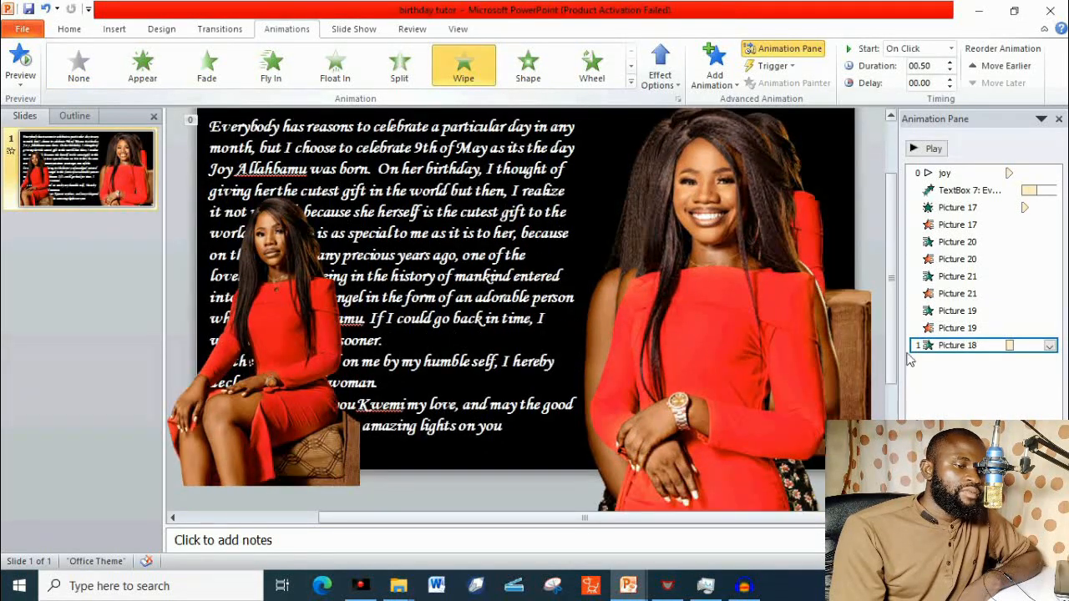
right_click(967, 346)
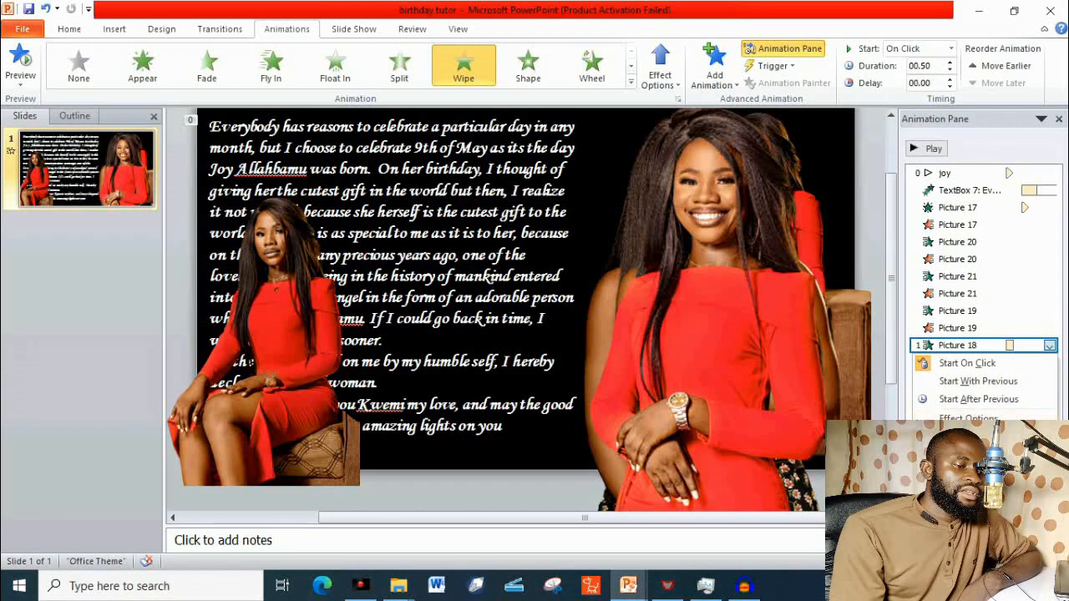
left_click(992, 381)
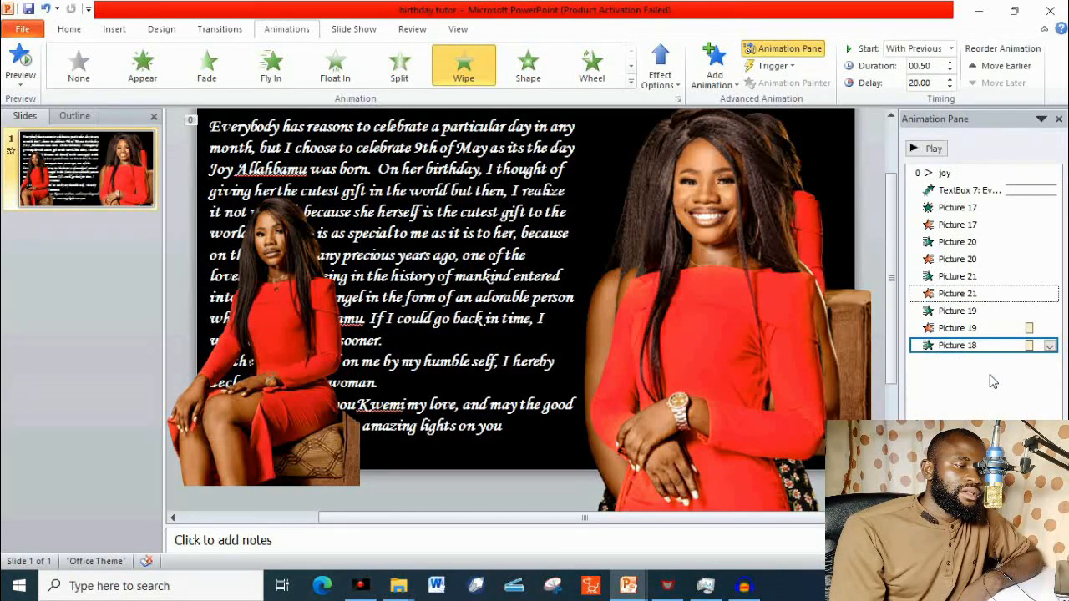
Add a Wipe exit animation to the seated red-dress picture and move it onto the stack of enlarged pictures.
left_click(714, 67)
scroll(867, 330, "down", 3)
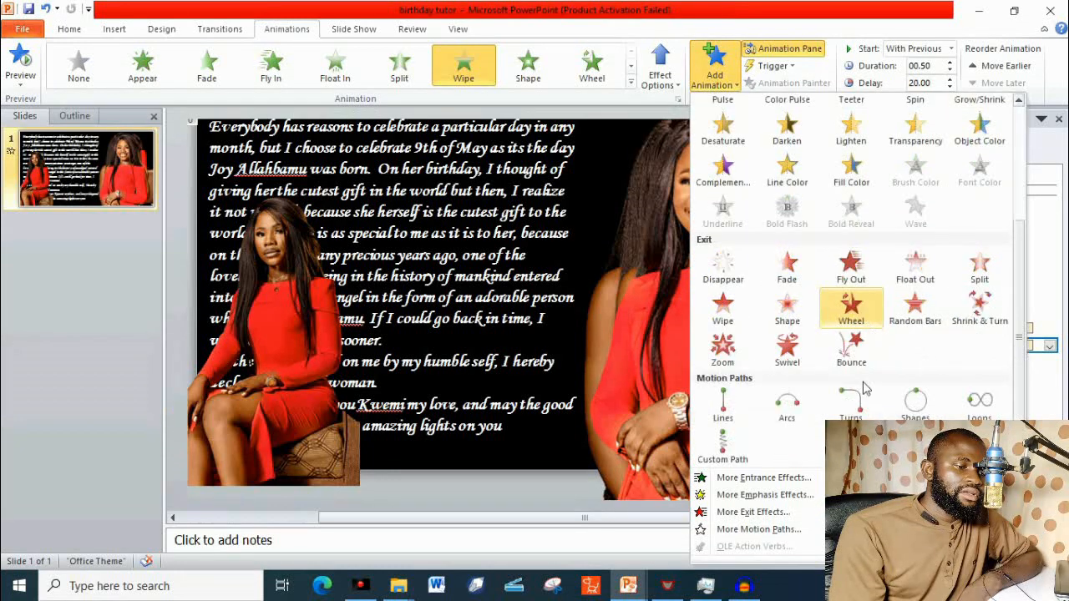
left_click(724, 312)
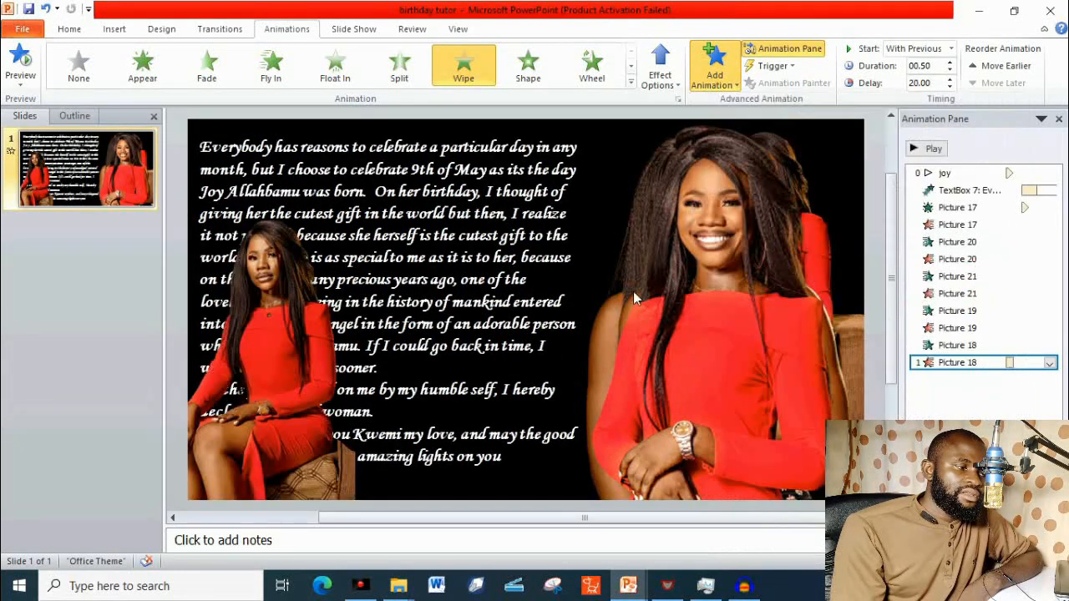
left_click(298, 314)
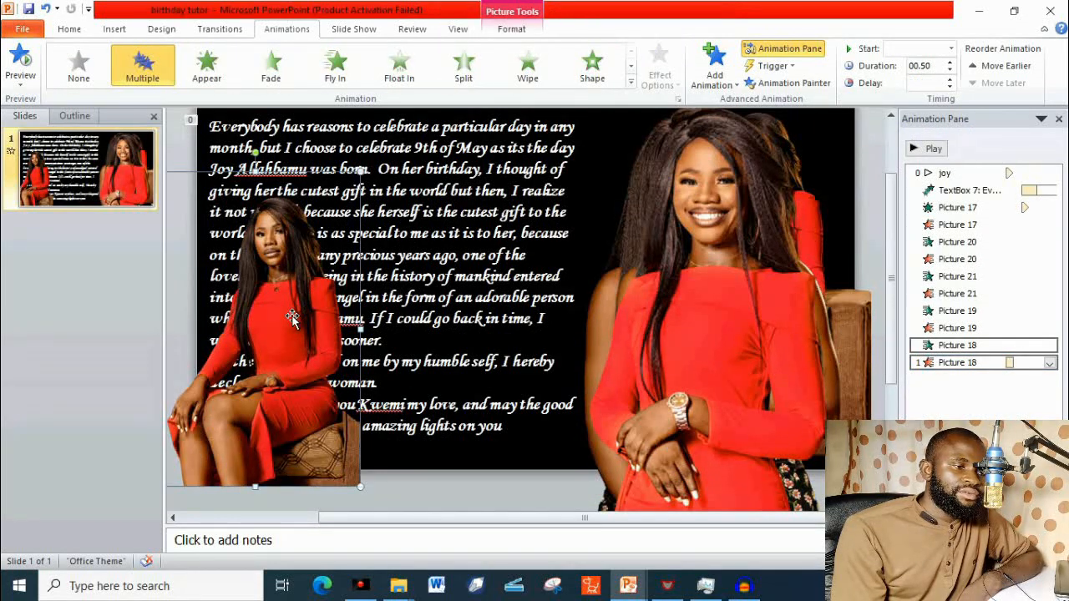
left_click_drag(298, 314, 706, 243)
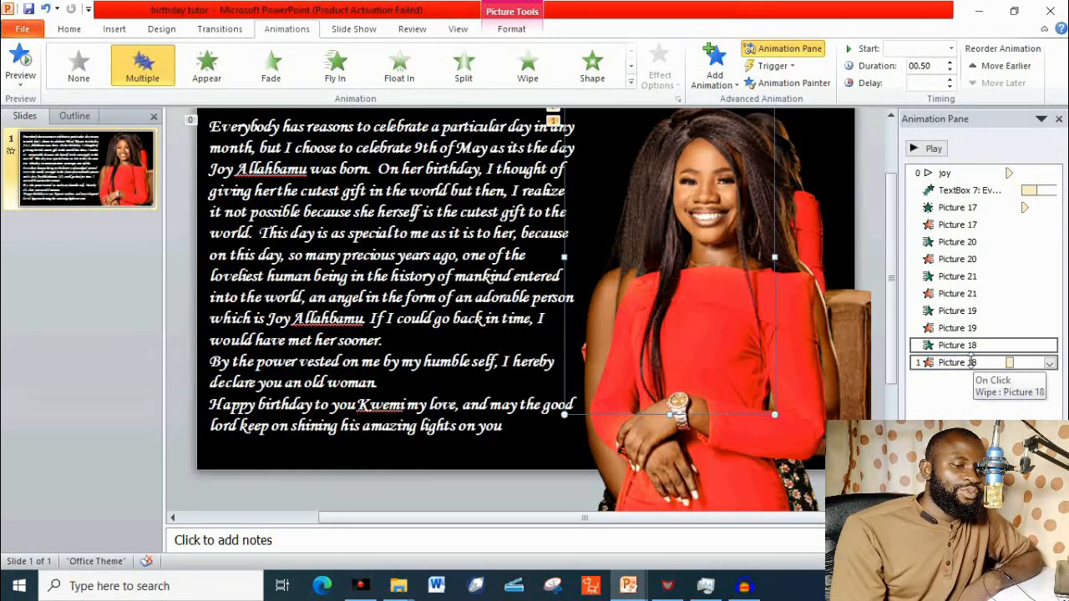
Set Picture 18's Wipe exit to start with the previous animation after a delay of 25 seconds.
right_click(971, 364)
left_click(970, 400)
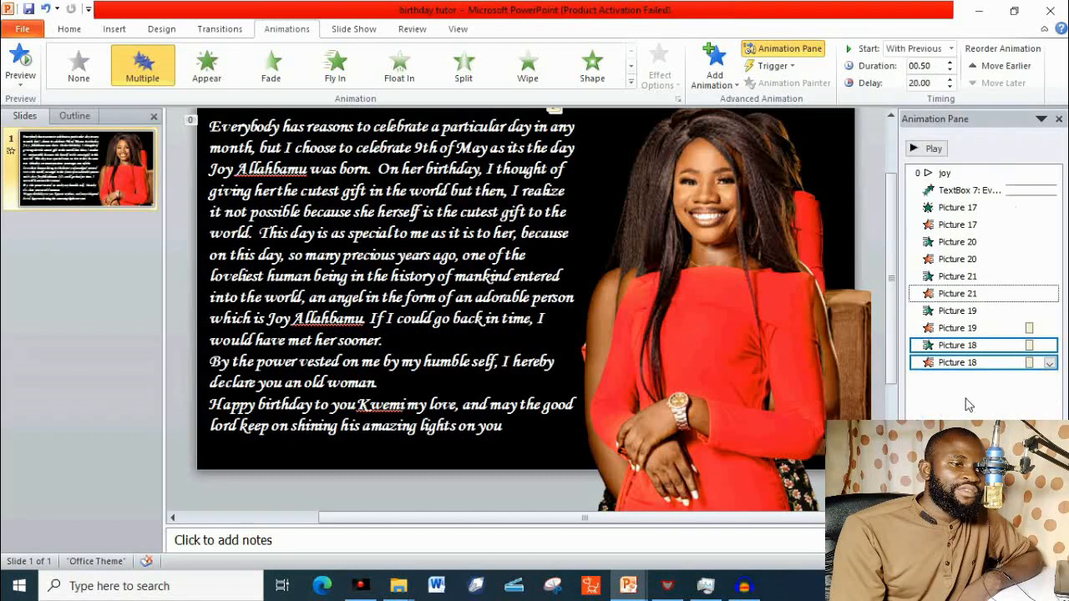
left_click(939, 81)
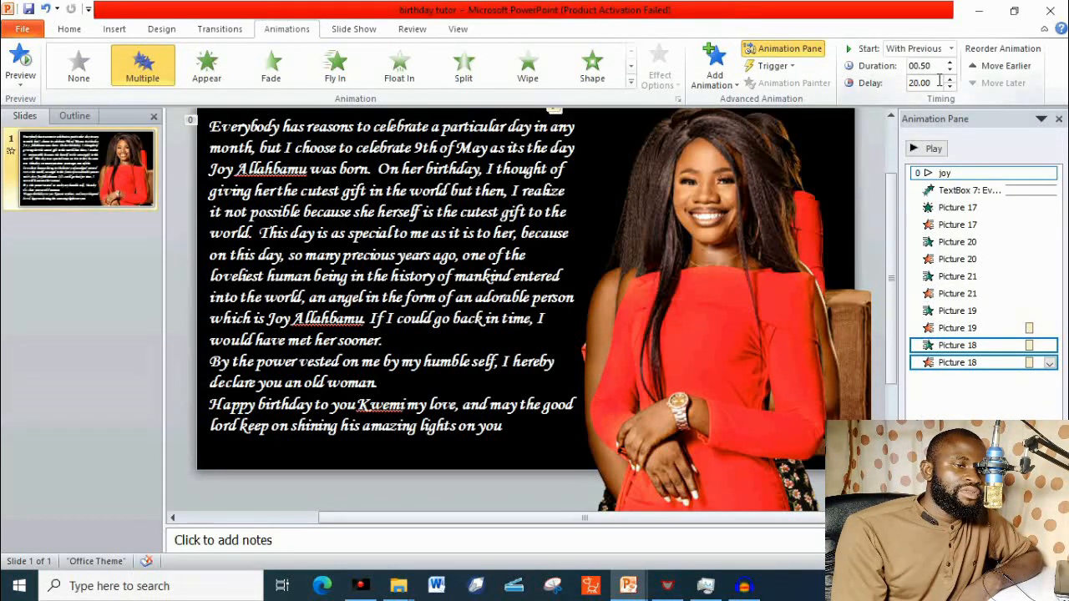
left_click(958, 366)
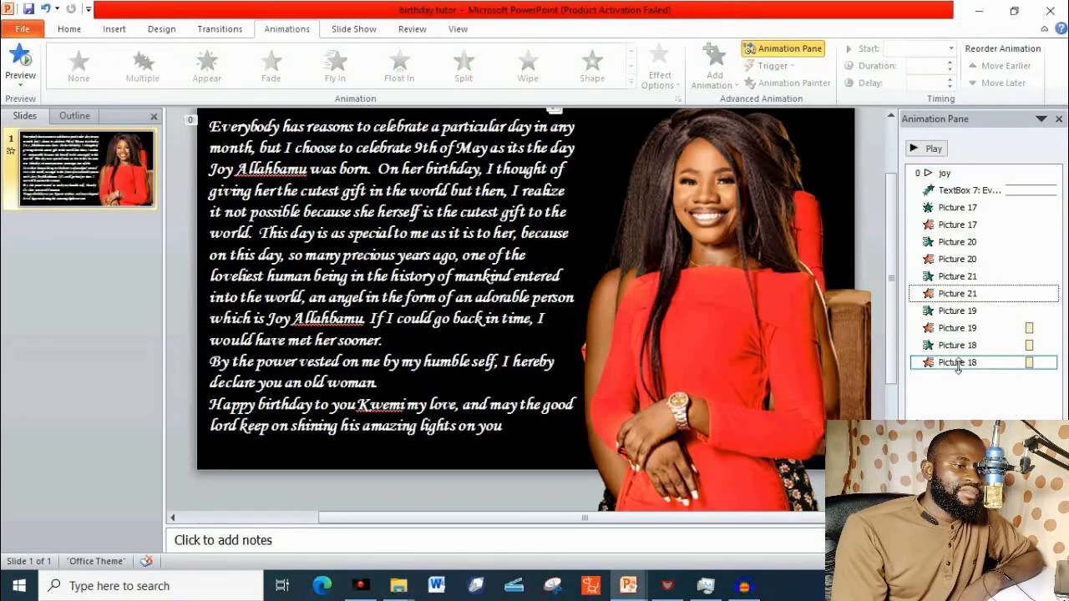
left_click(937, 82)
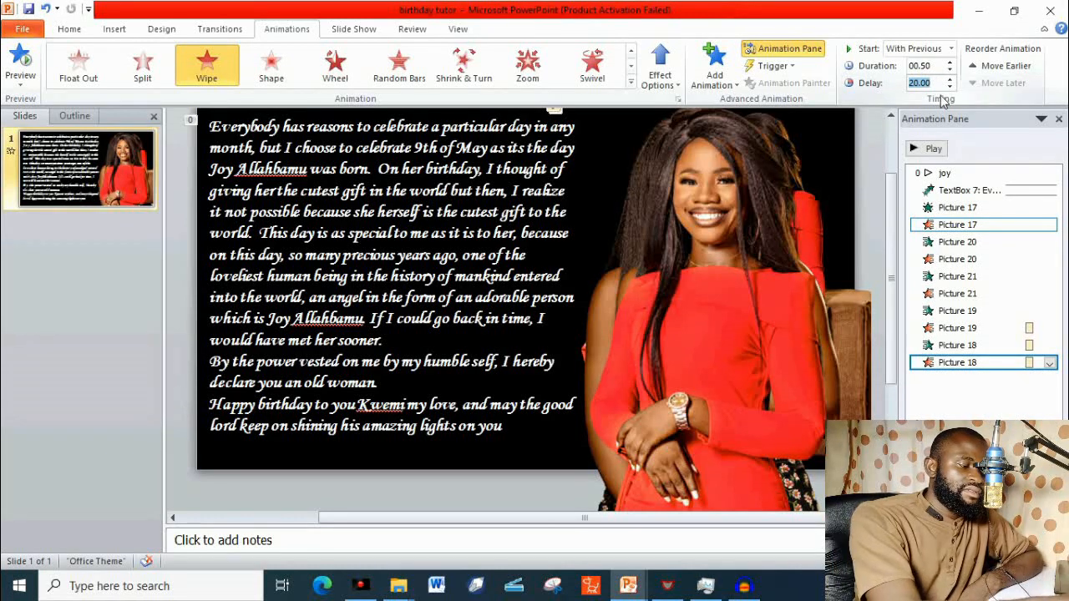
type("25")
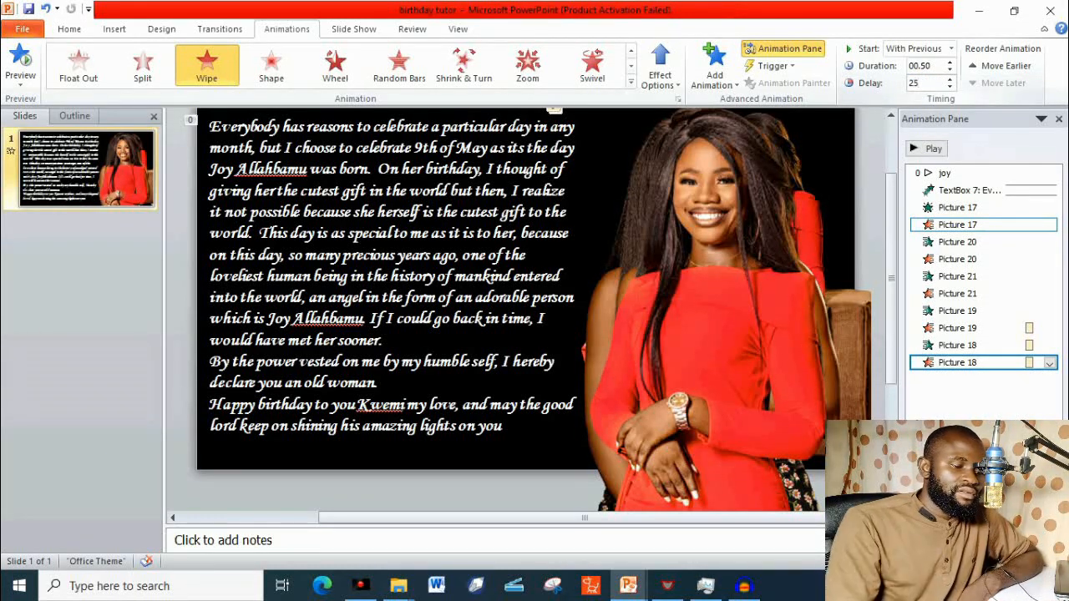
key("Return")
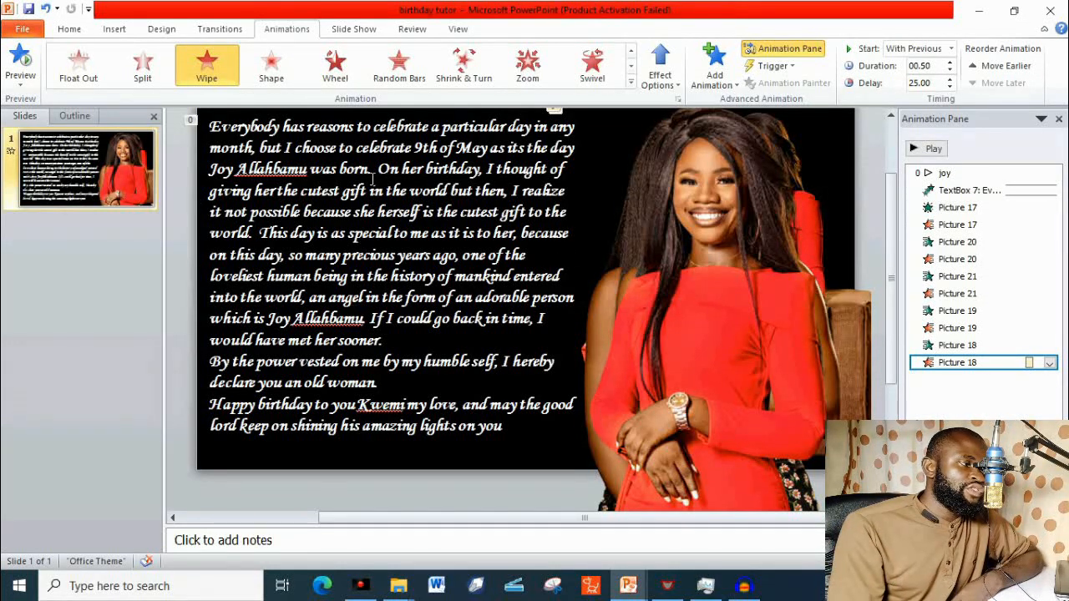
Preview the slide's full animation sequence with all picture entrances and exits, and look over the stacked pictures.
left_click(25, 72)
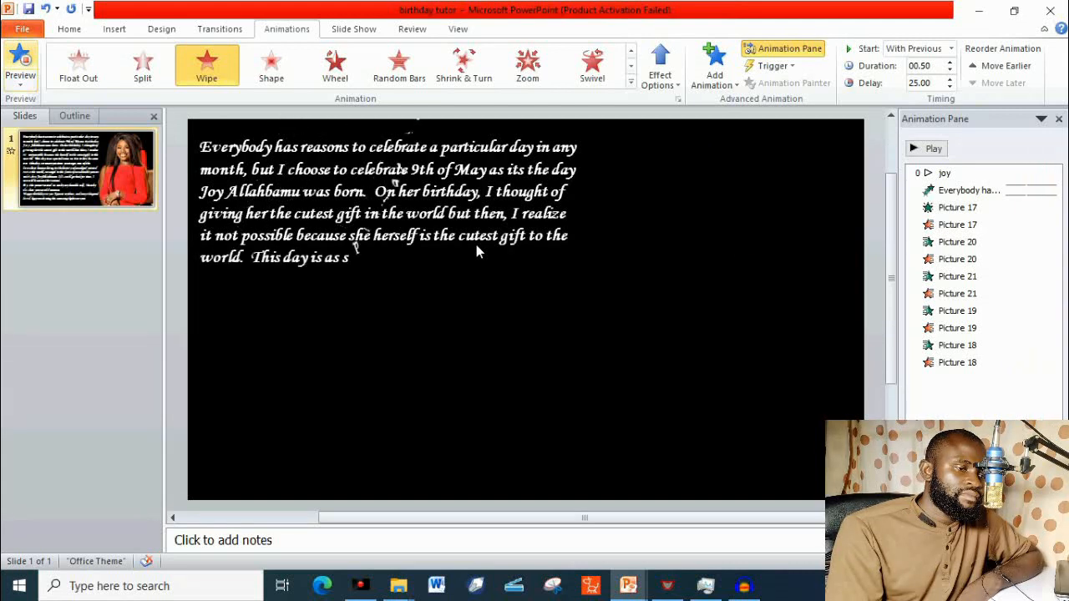
left_click(724, 256)
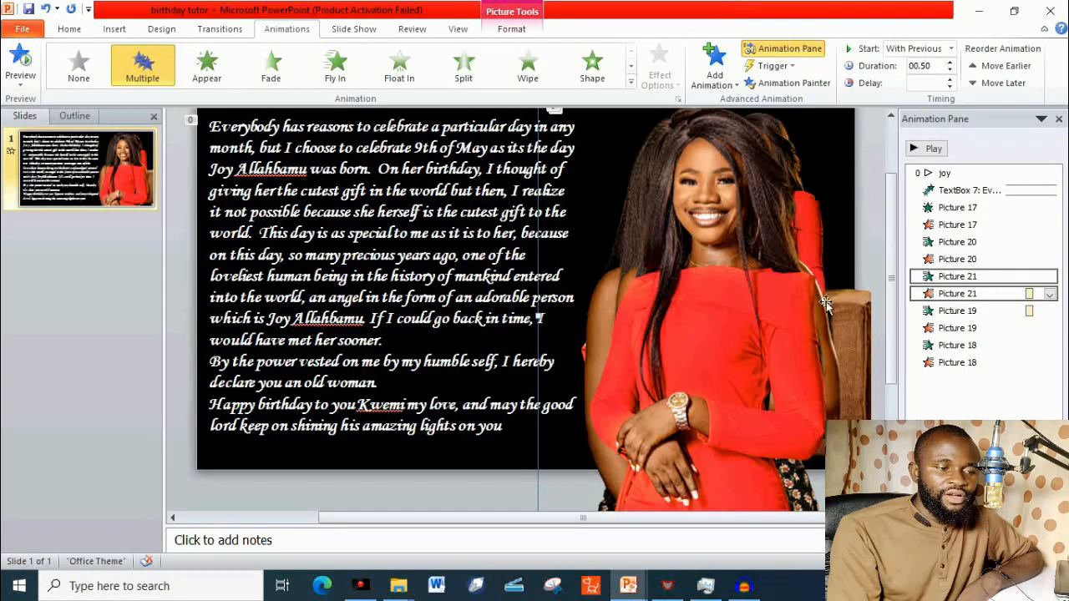
scroll(826, 300, "down", 4)
scroll(827, 296, "up", 1)
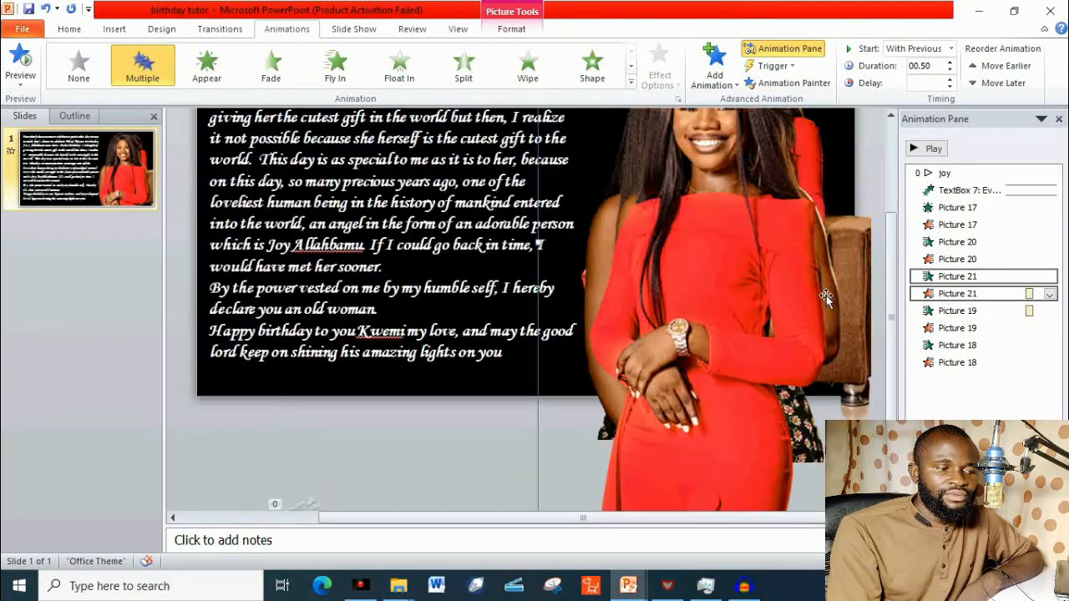
Move the three front standing pictures off the stack onto the message text, and enlarge the seated red-dress picture behind them.
left_click_drag(727, 269, 395, 269)
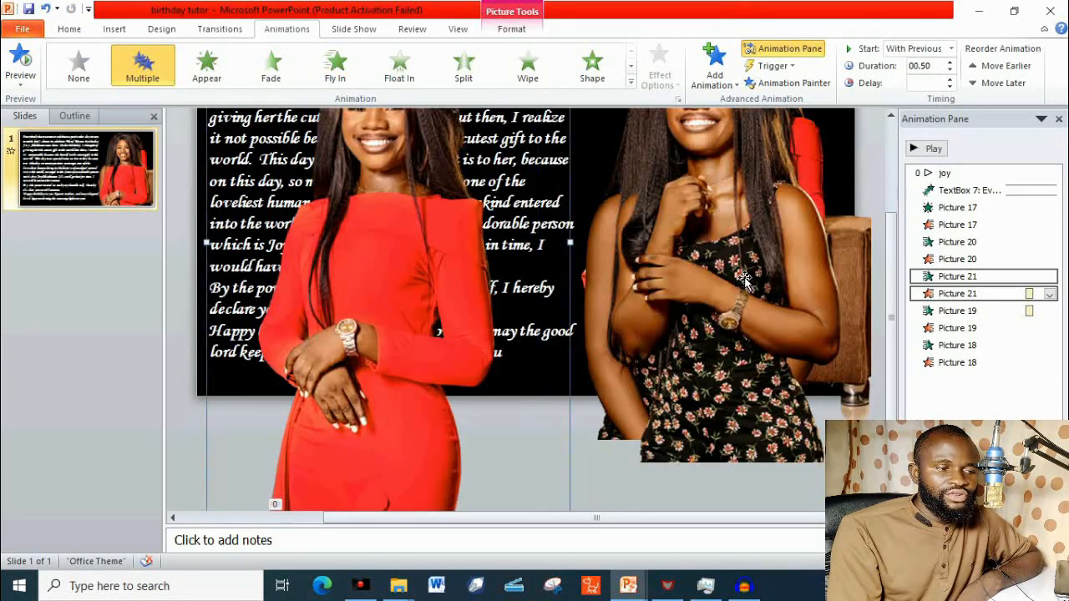
left_click_drag(746, 282, 404, 282)
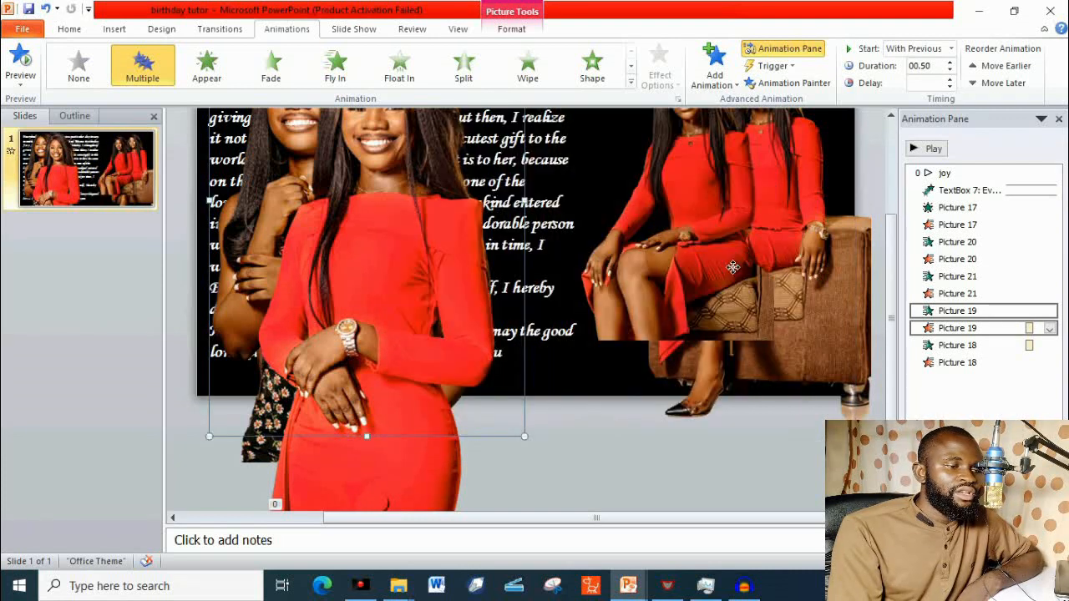
left_click(755, 309)
left_click_drag(775, 343, 810, 411)
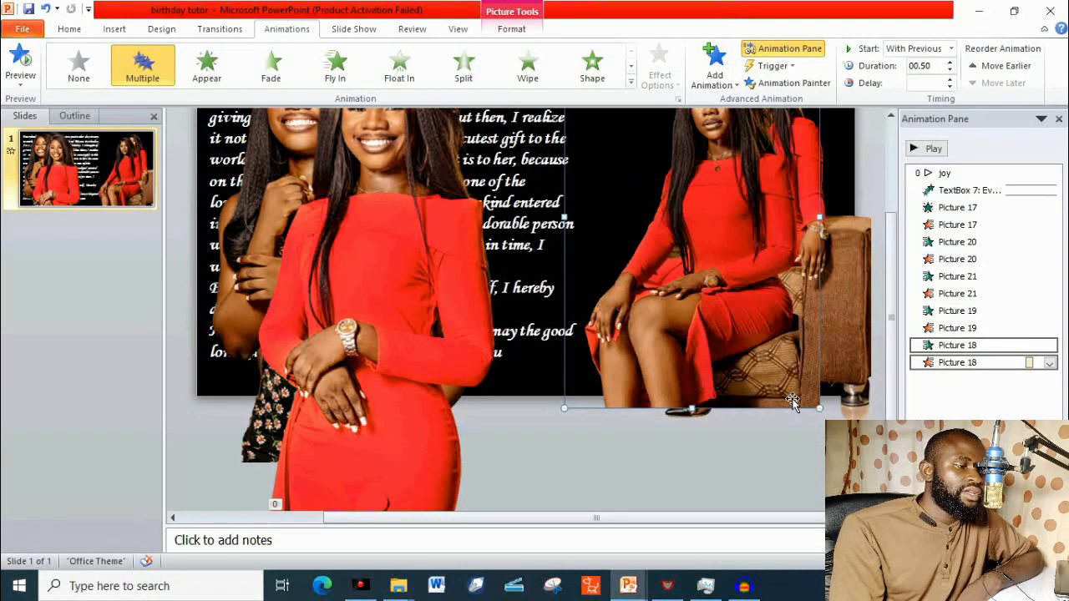
Move the three standing pictures from the message text back onto the stack over the seated pictures.
left_click_drag(386, 326, 763, 261)
left_click_drag(341, 230, 702, 204)
left_click_drag(475, 282, 820, 254)
Lower the standing pictures in the stack so that their heads sit below the slide's upper edge.
scroll(800, 242, "up", 4)
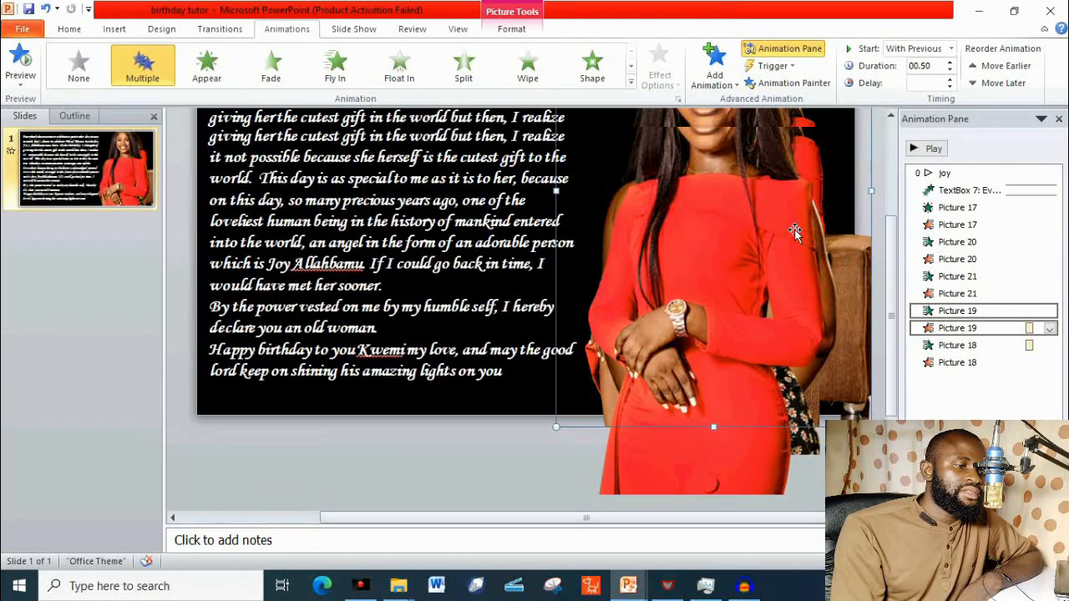
scroll(802, 249, "up", 2)
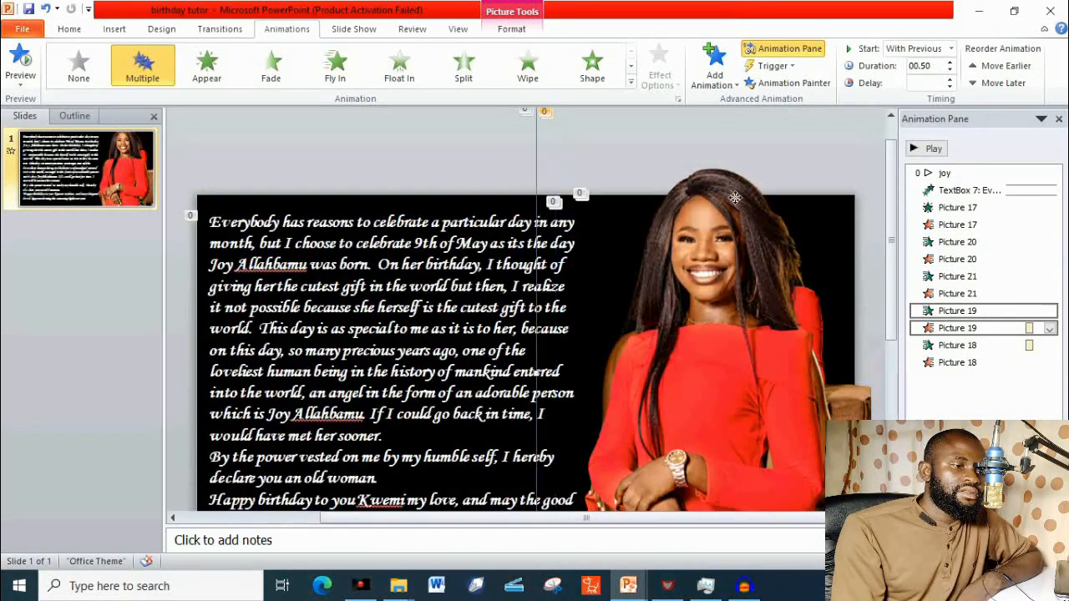
left_click(733, 202)
left_click_drag(734, 202, 720, 242)
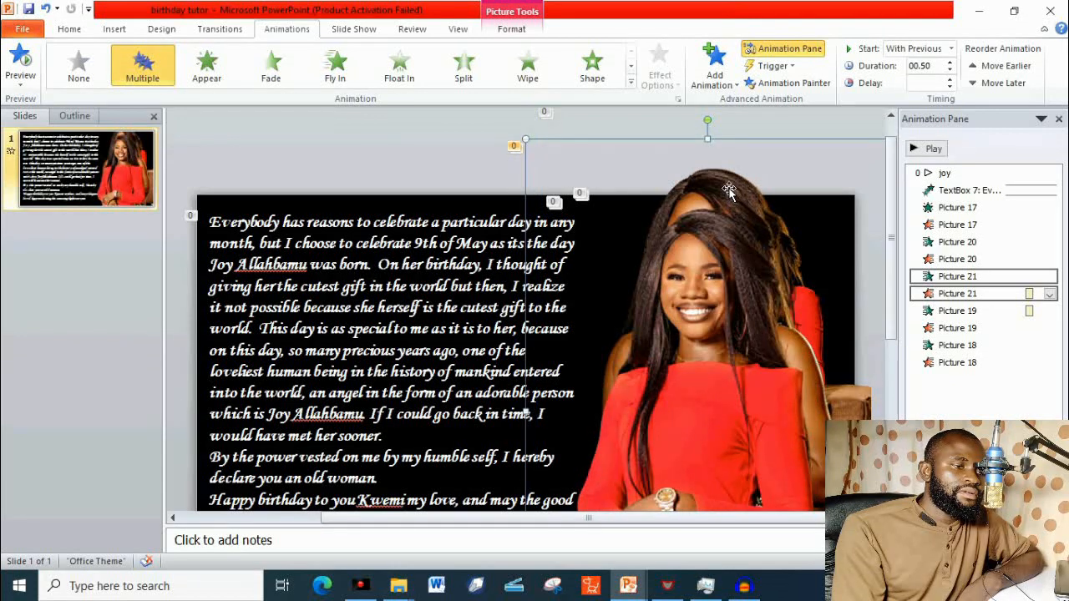
left_click_drag(729, 183, 714, 239)
left_click_drag(727, 176, 713, 233)
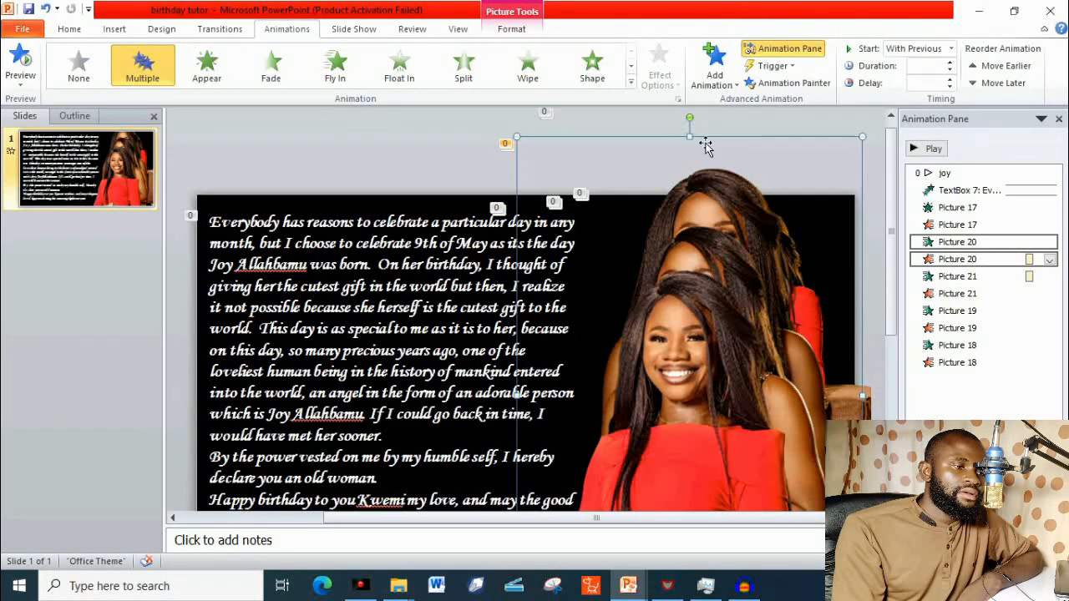
left_click_drag(706, 146, 696, 268)
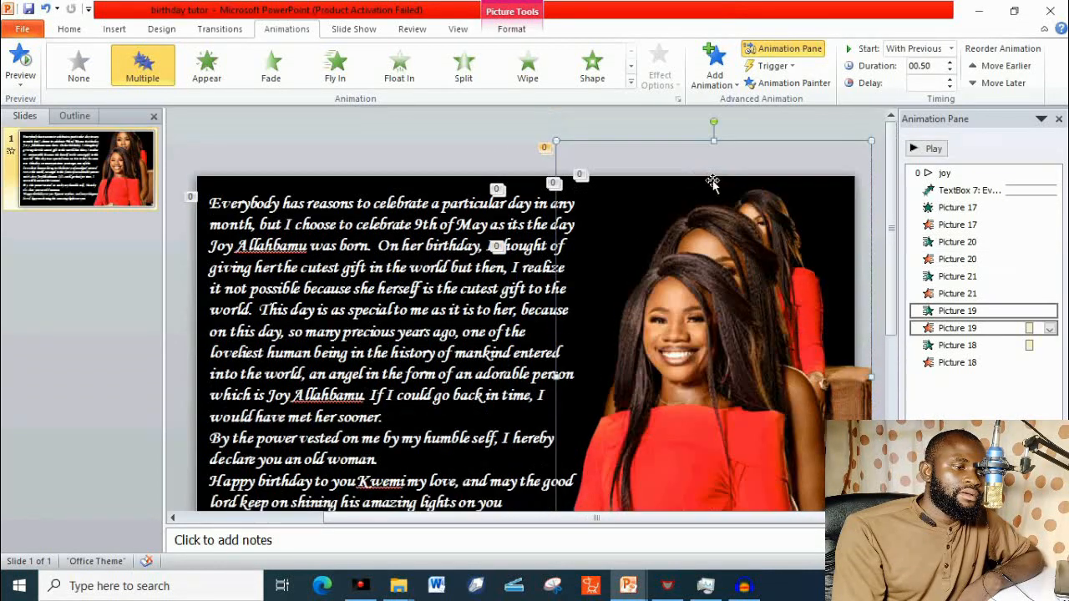